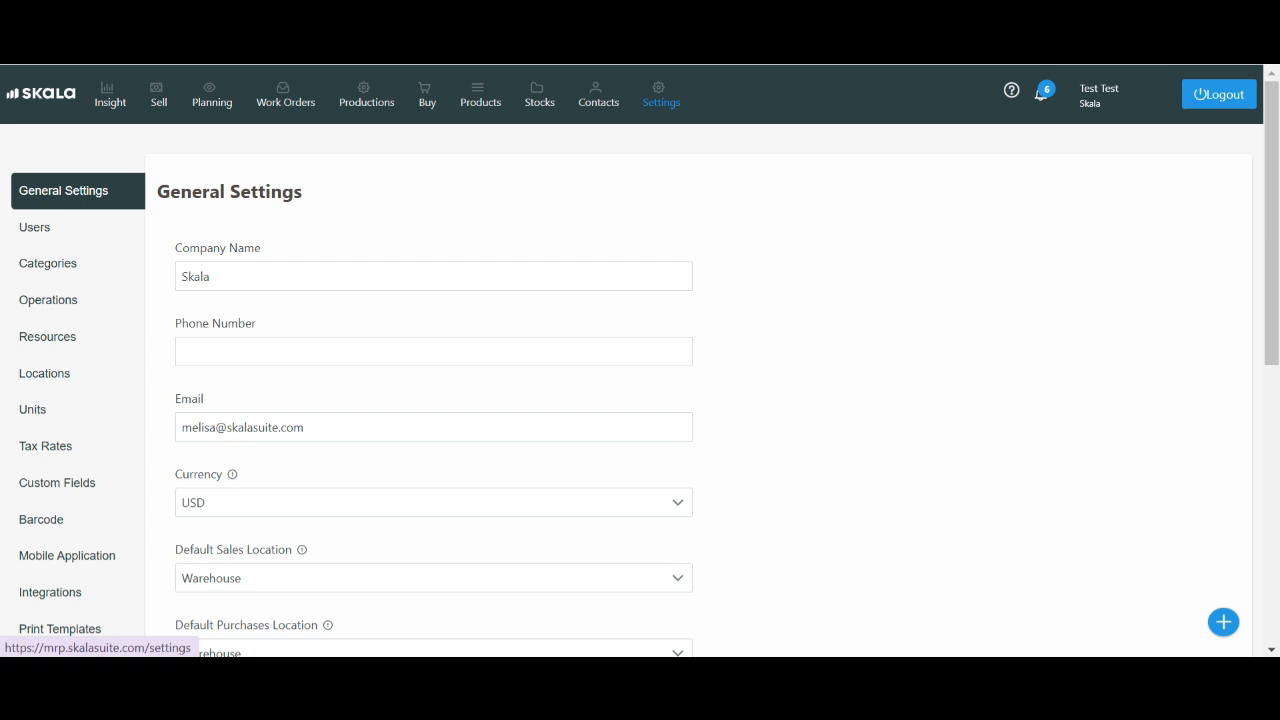
# Review the general settings fields from company details down to the invoice prefixes
pyautogui.click(1223, 622)
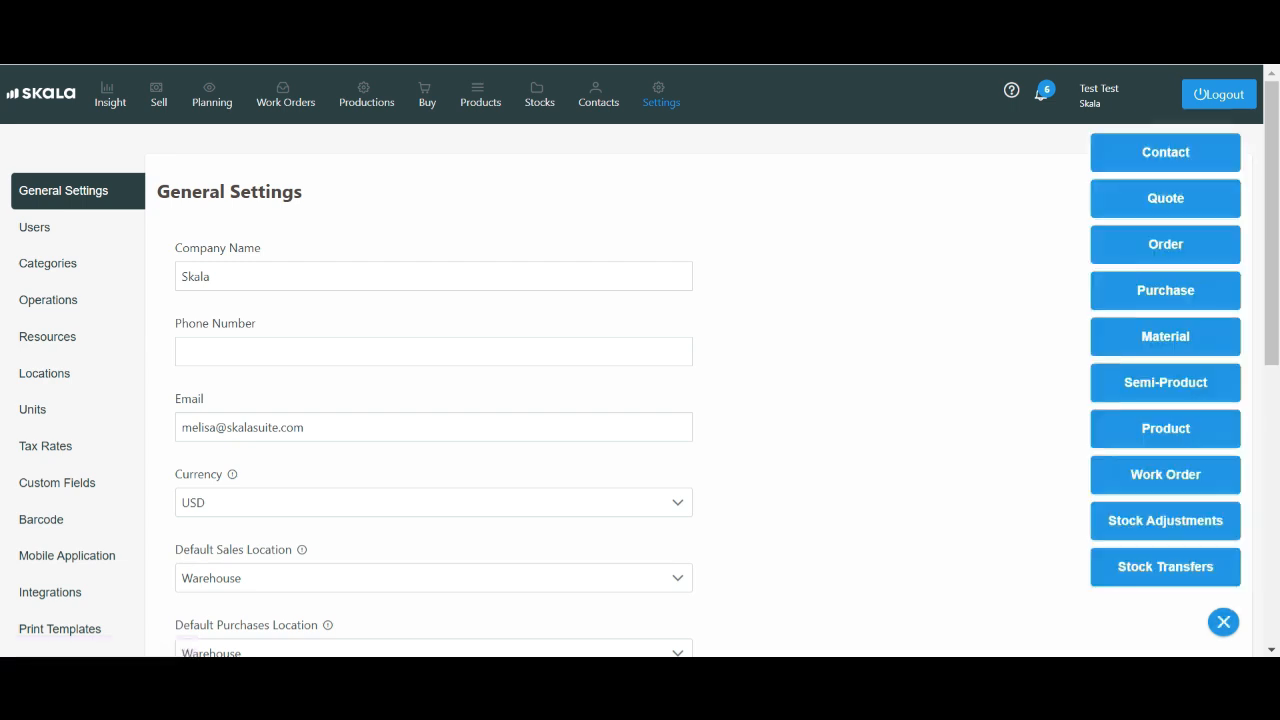
pyautogui.click(1223, 622)
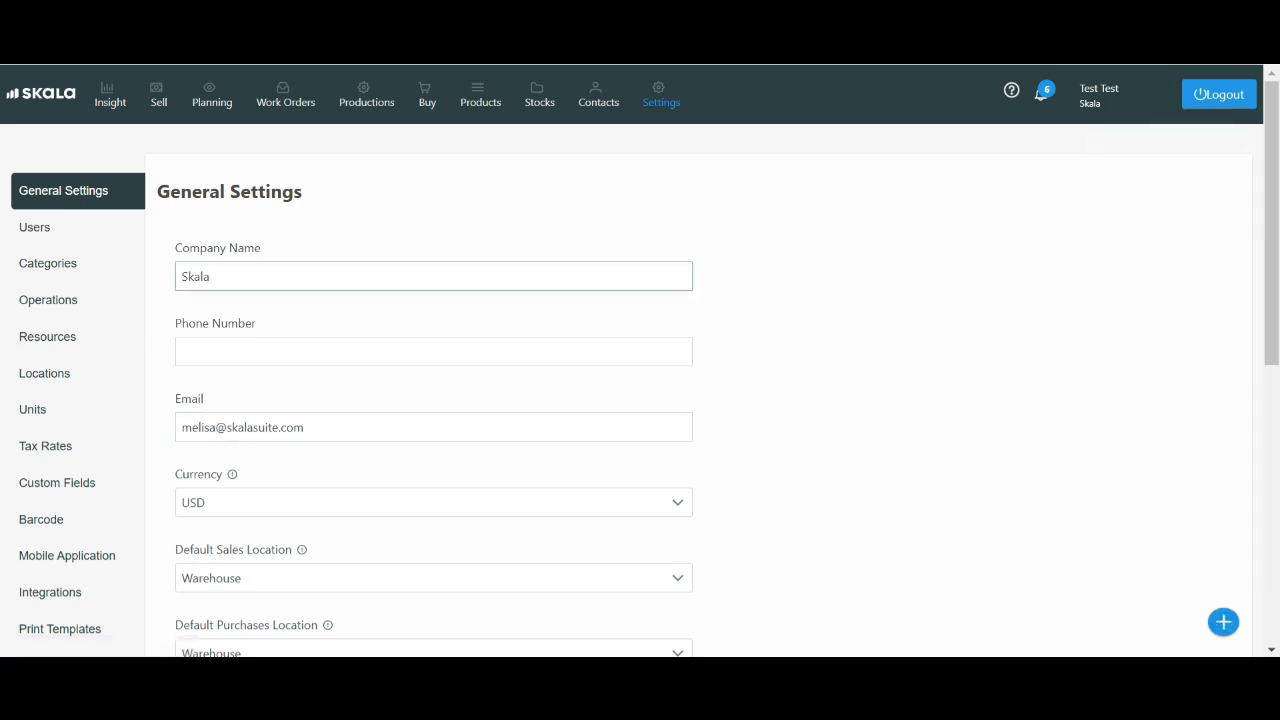
pyautogui.scroll(-1, 640, 360)
pyautogui.scroll(-1, 640, 360)
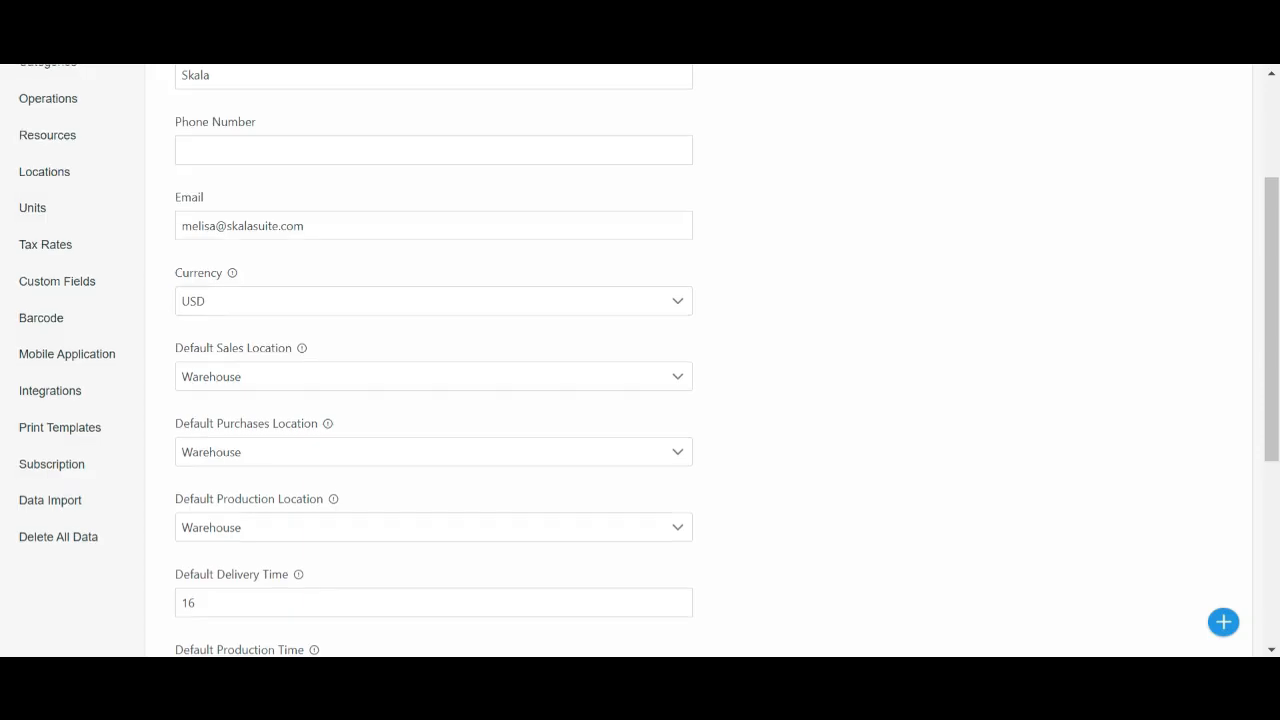
pyautogui.scroll(-1, 640, 360)
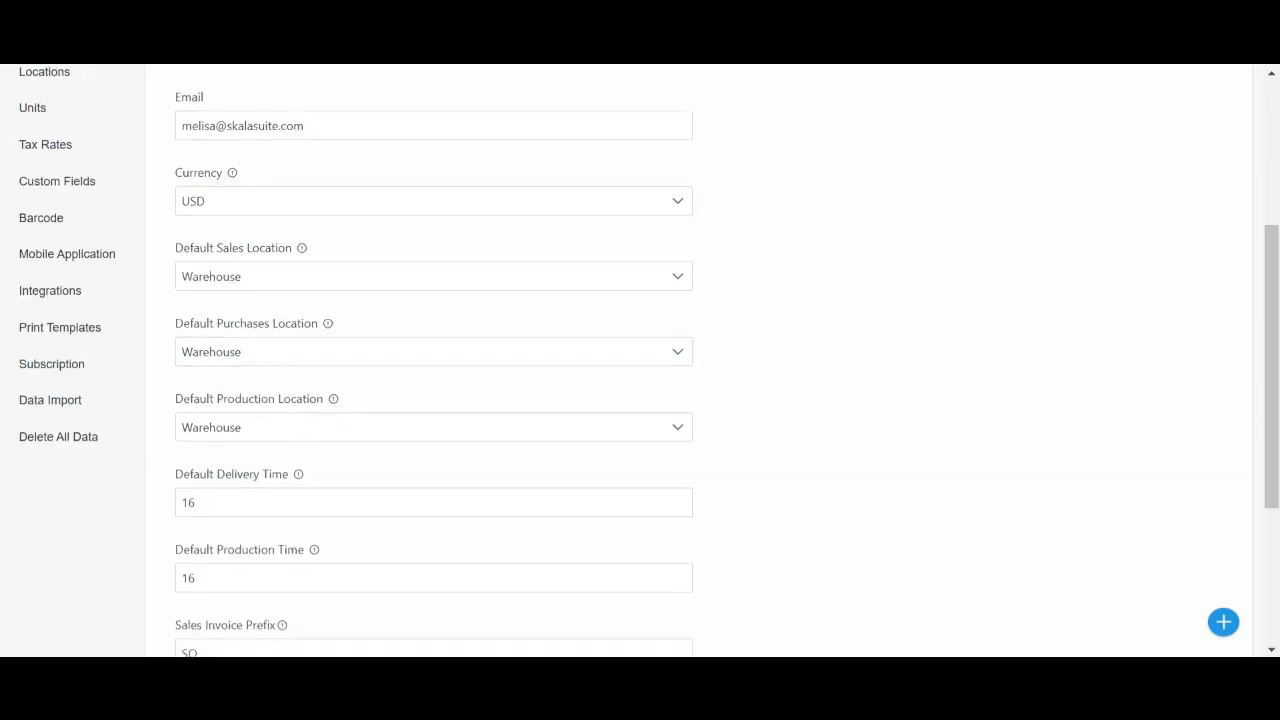
pyautogui.scroll(-2, 640, 360)
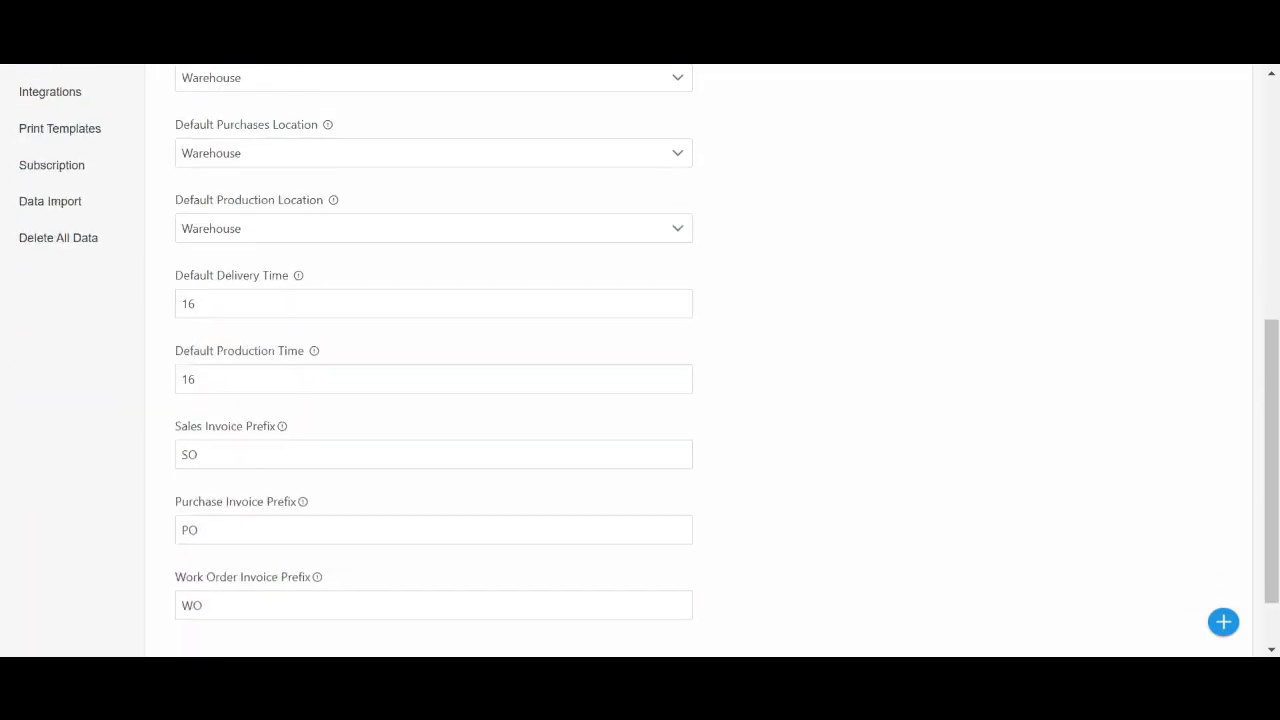
pyautogui.scroll(2, 640, 360)
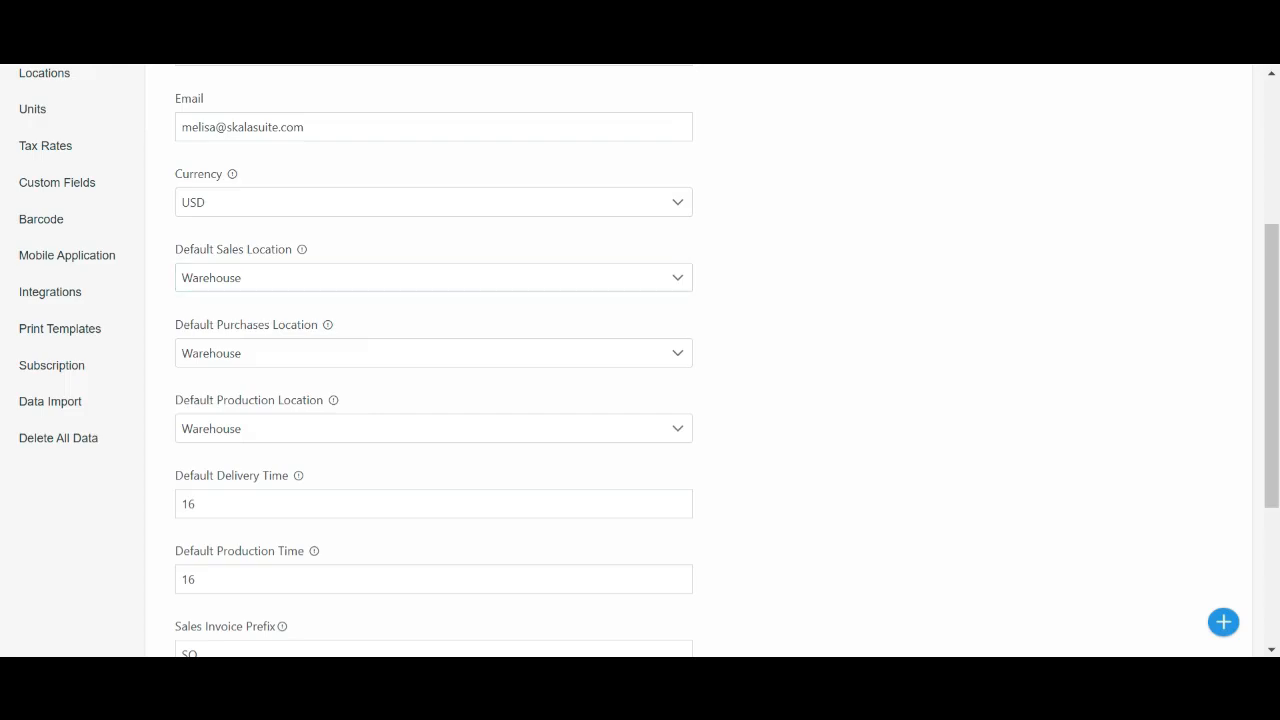
pyautogui.scroll(-1, 433, 400)
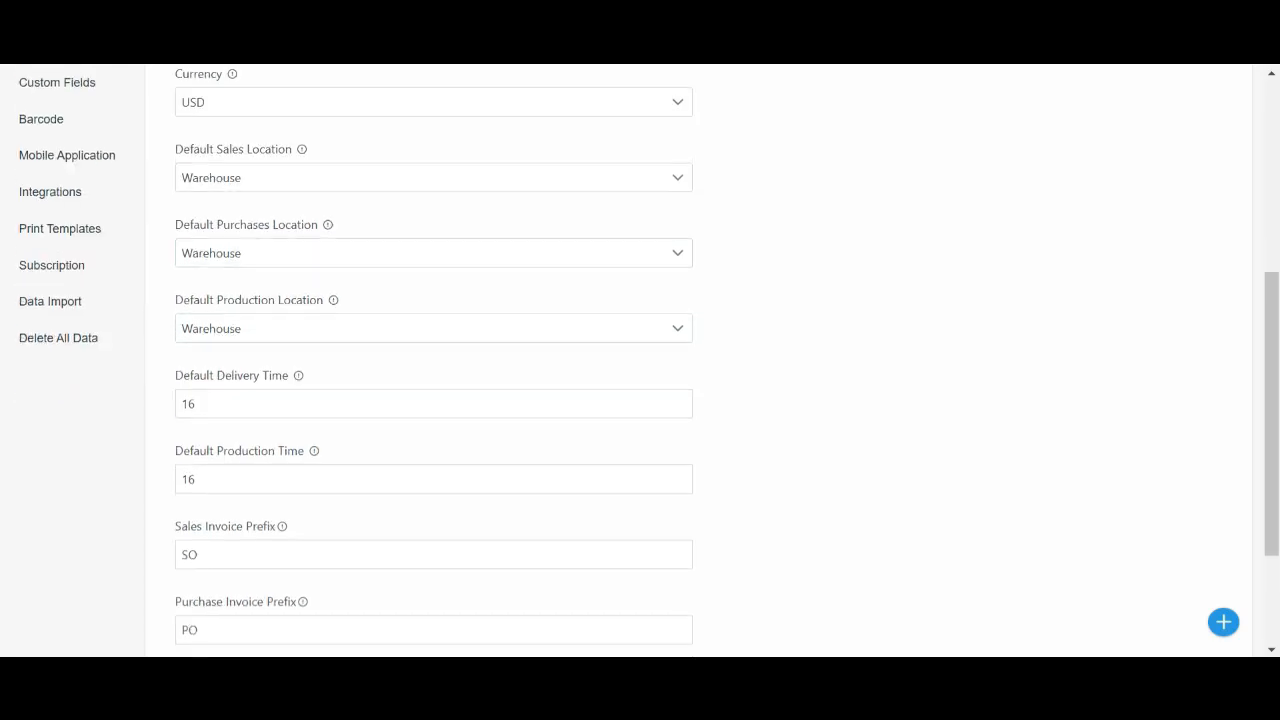
pyautogui.scroll(-1, 433, 400)
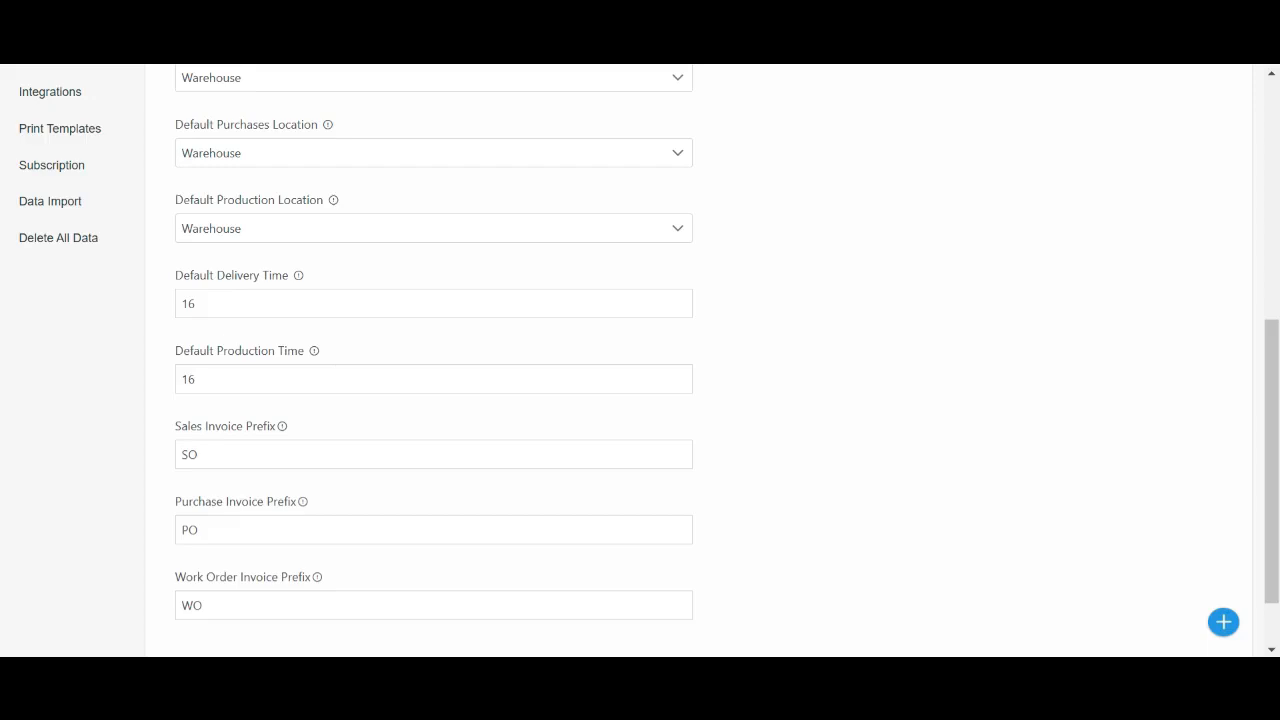
pyautogui.scroll(-1, 649, 361)
# Re-enter 16 as the default delivery time
pyautogui.click(198, 449)
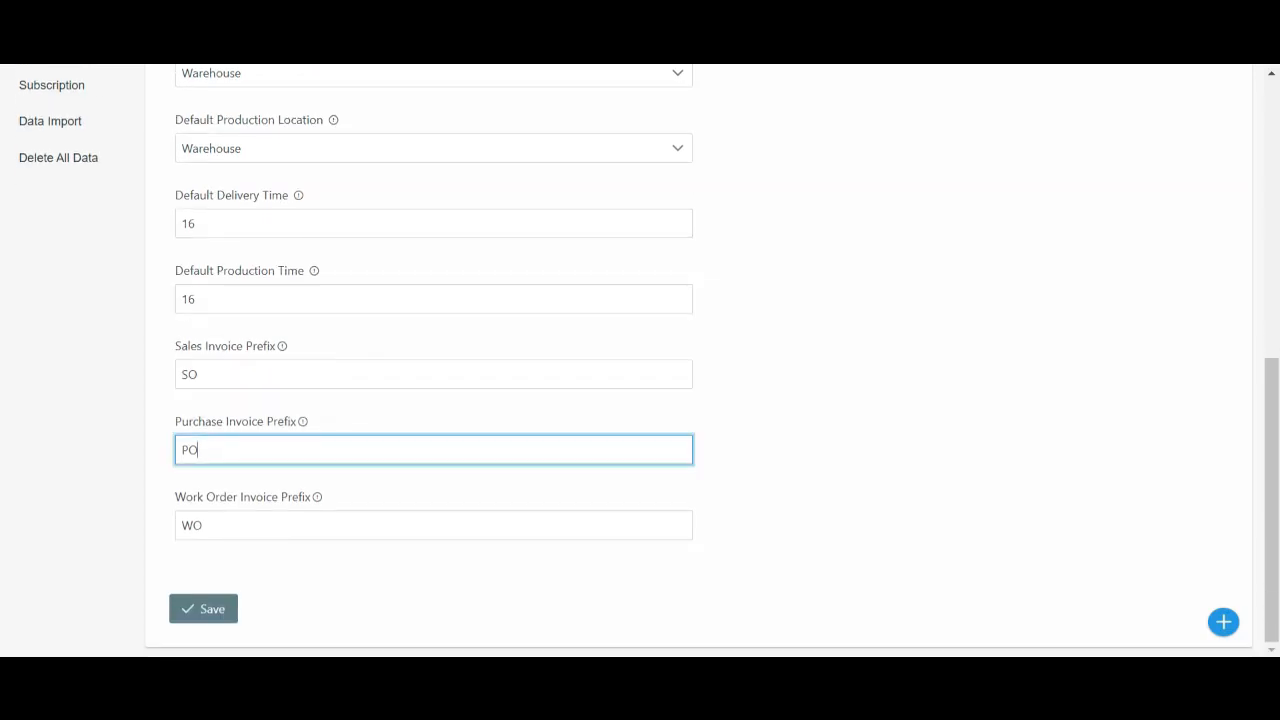
pyautogui.click(198, 374)
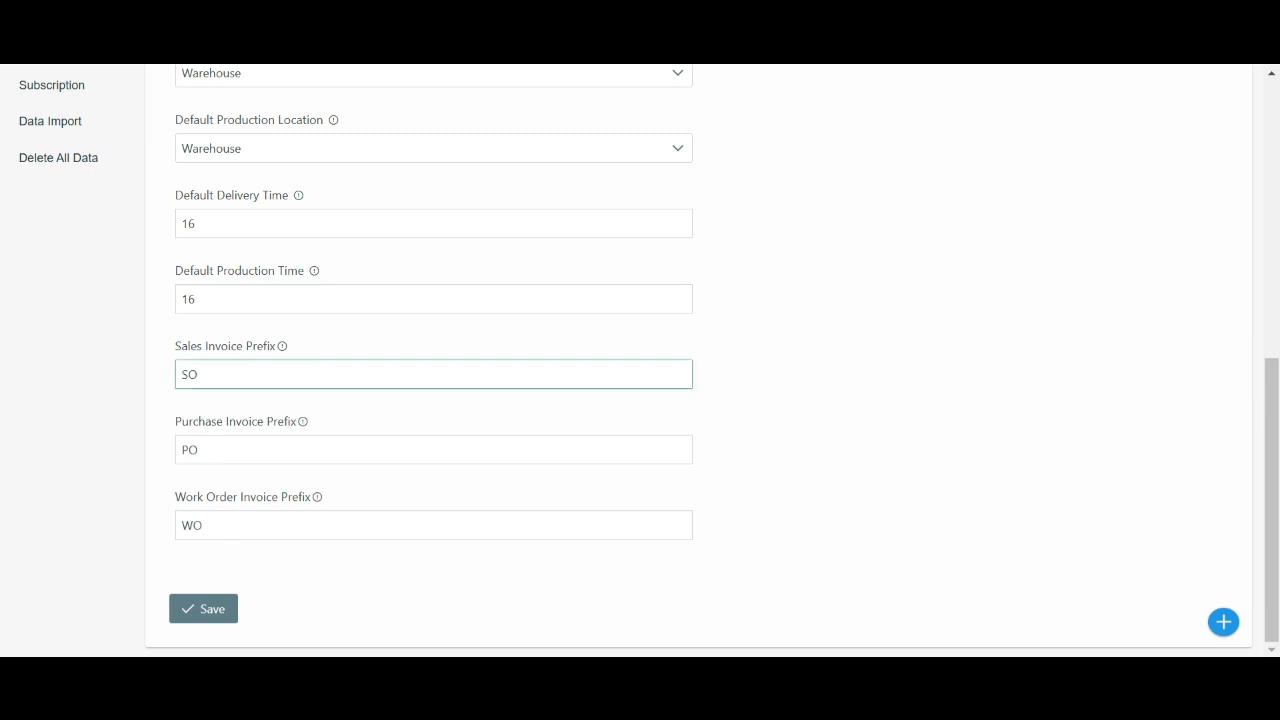
pyautogui.click(198, 449)
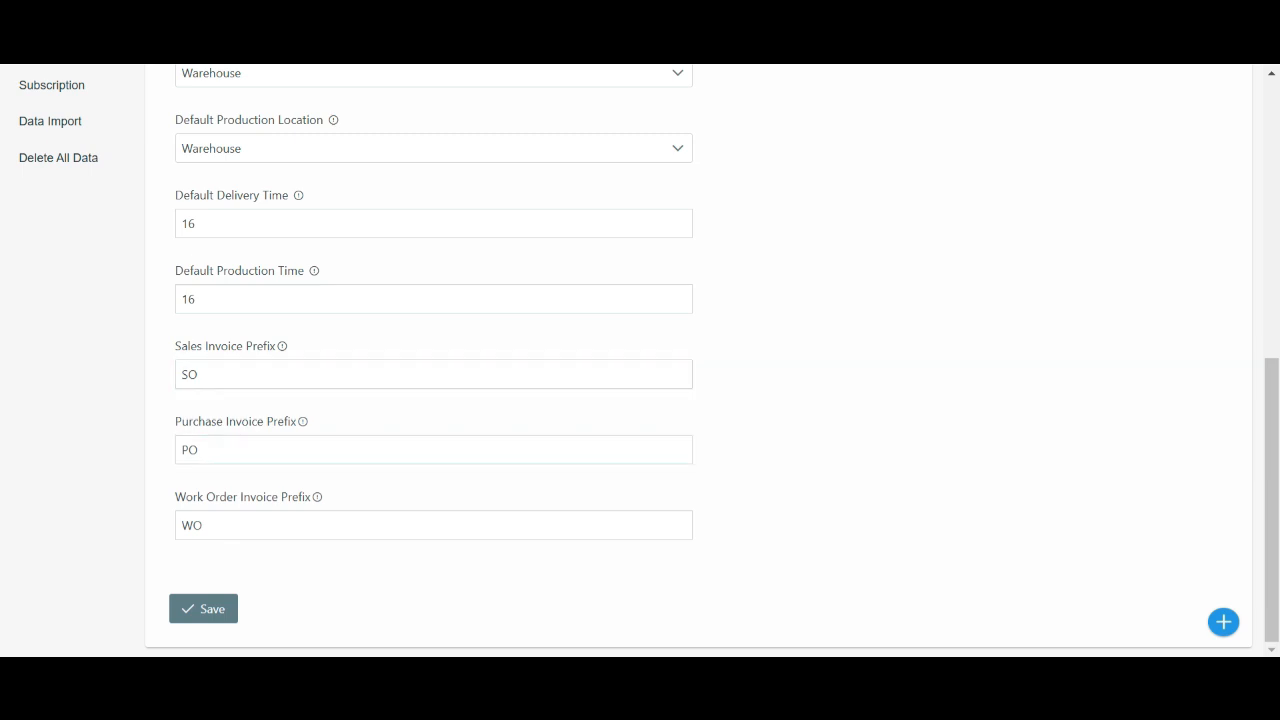
pyautogui.click(198, 223)
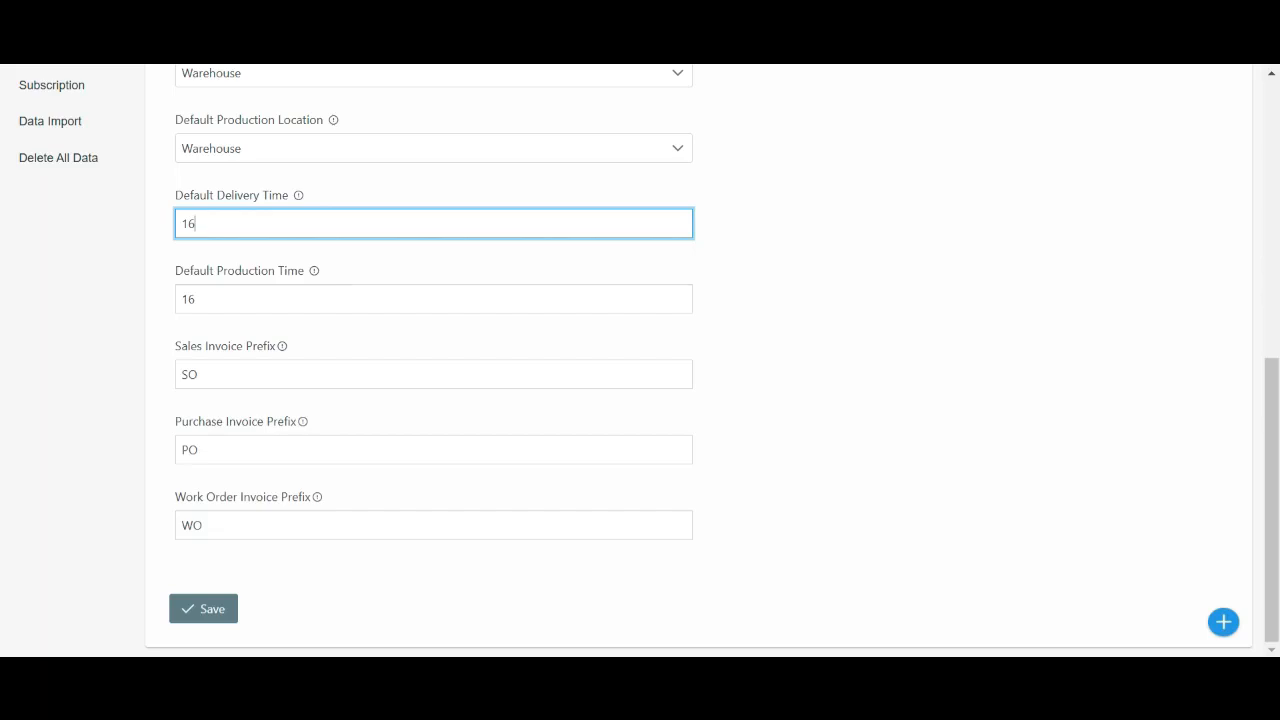
pyautogui.press('BackSpace')
pyautogui.press('BackSpace')
pyautogui.write('17')
pyautogui.press('BackSpace')
pyautogui.write('6')
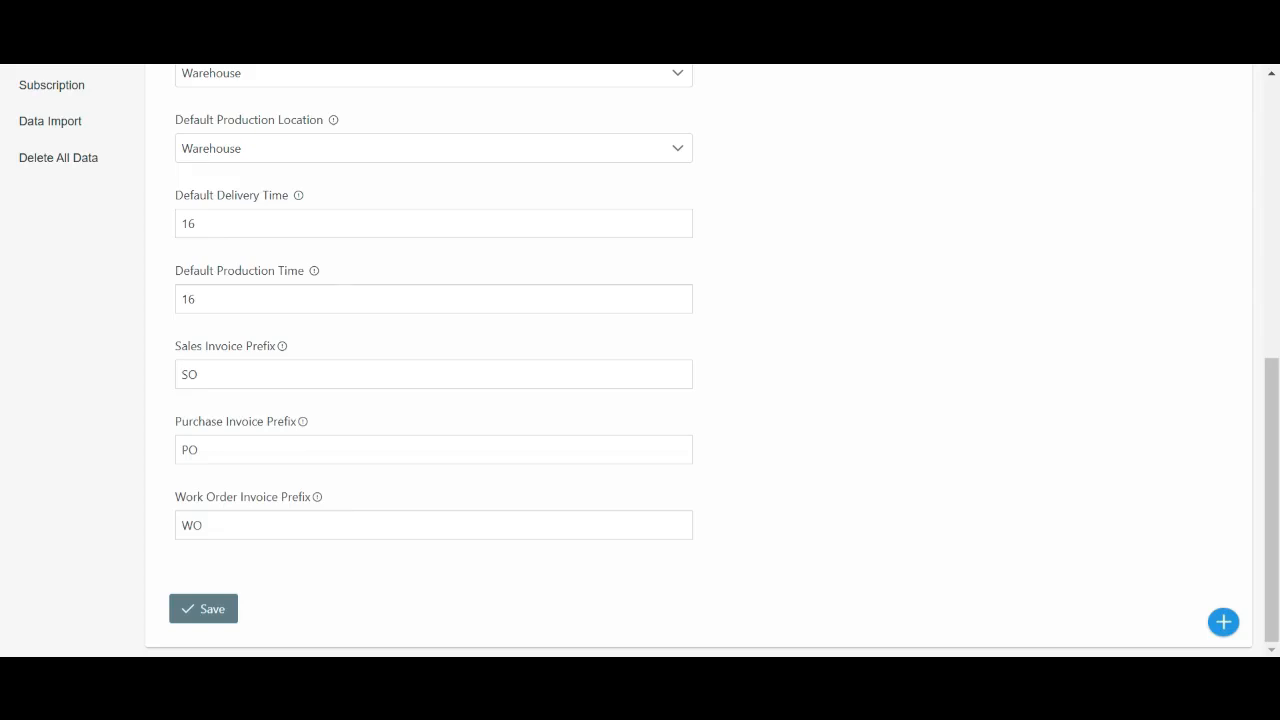
# Open the Operations settings and start a new operation, then cancel the dialog
pyautogui.click(433, 525)
pyautogui.scroll(7, 640, 360)
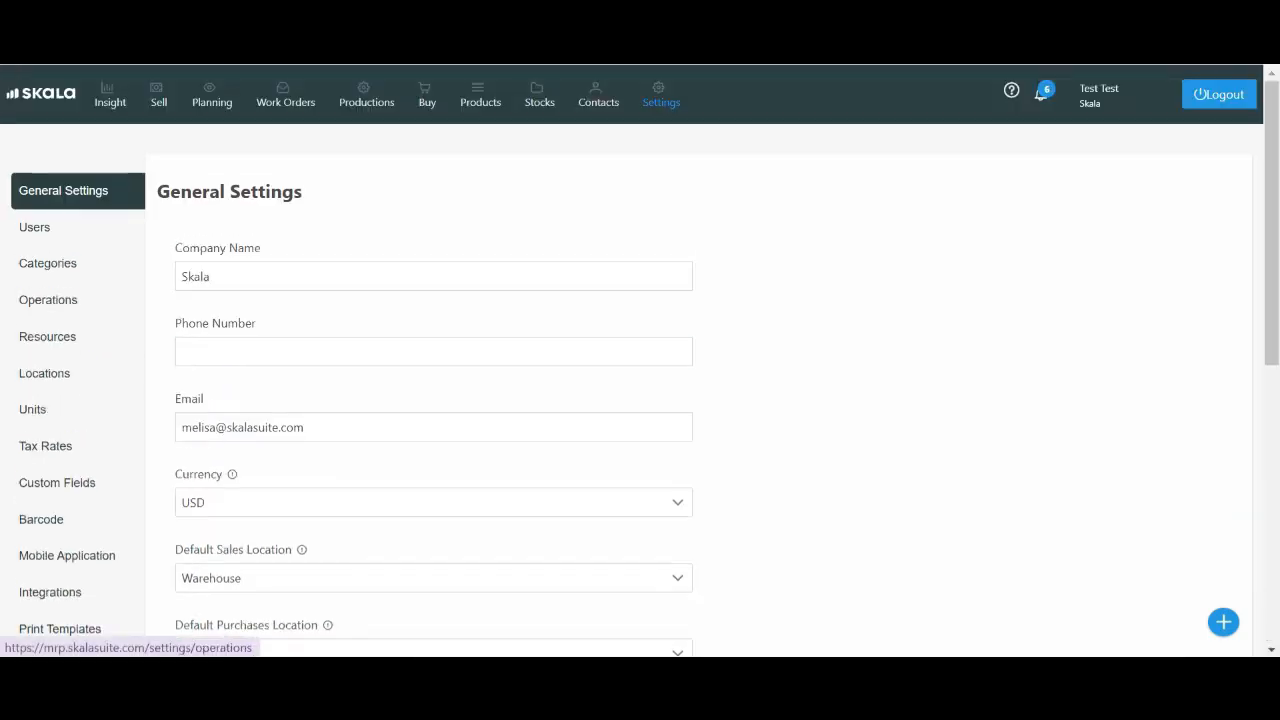
pyautogui.click(47, 299)
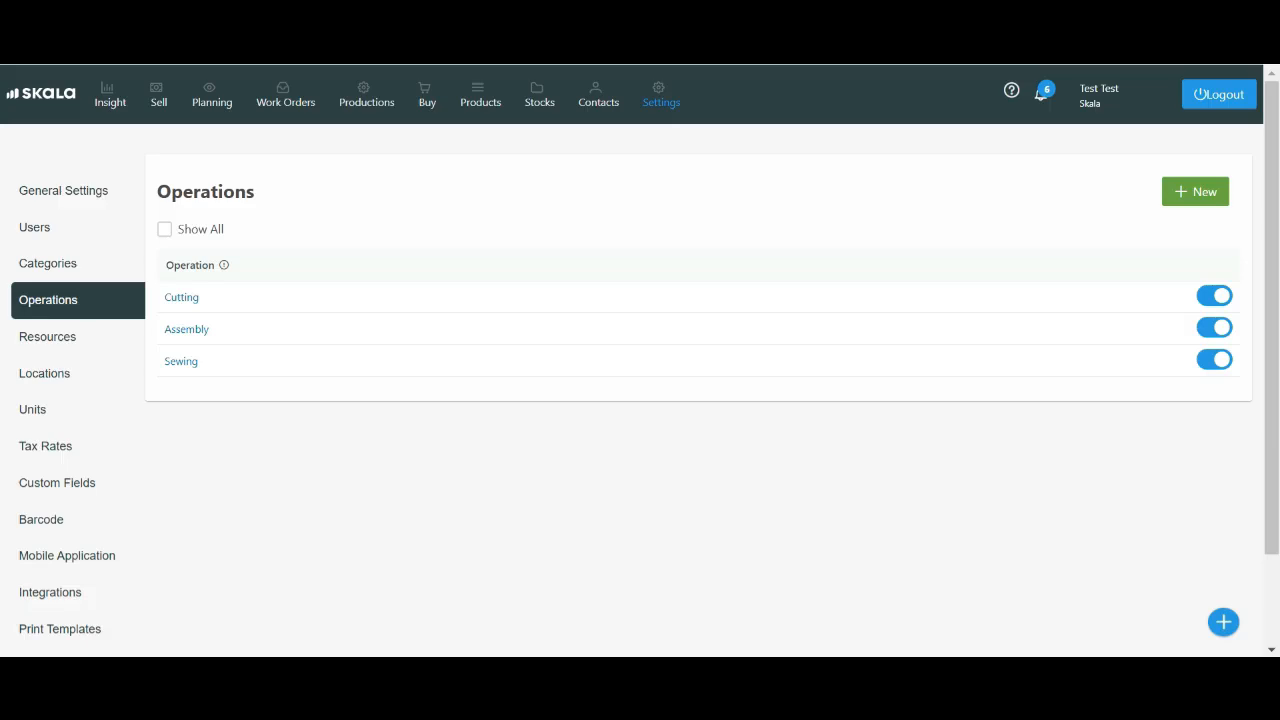
pyautogui.click(1195, 191)
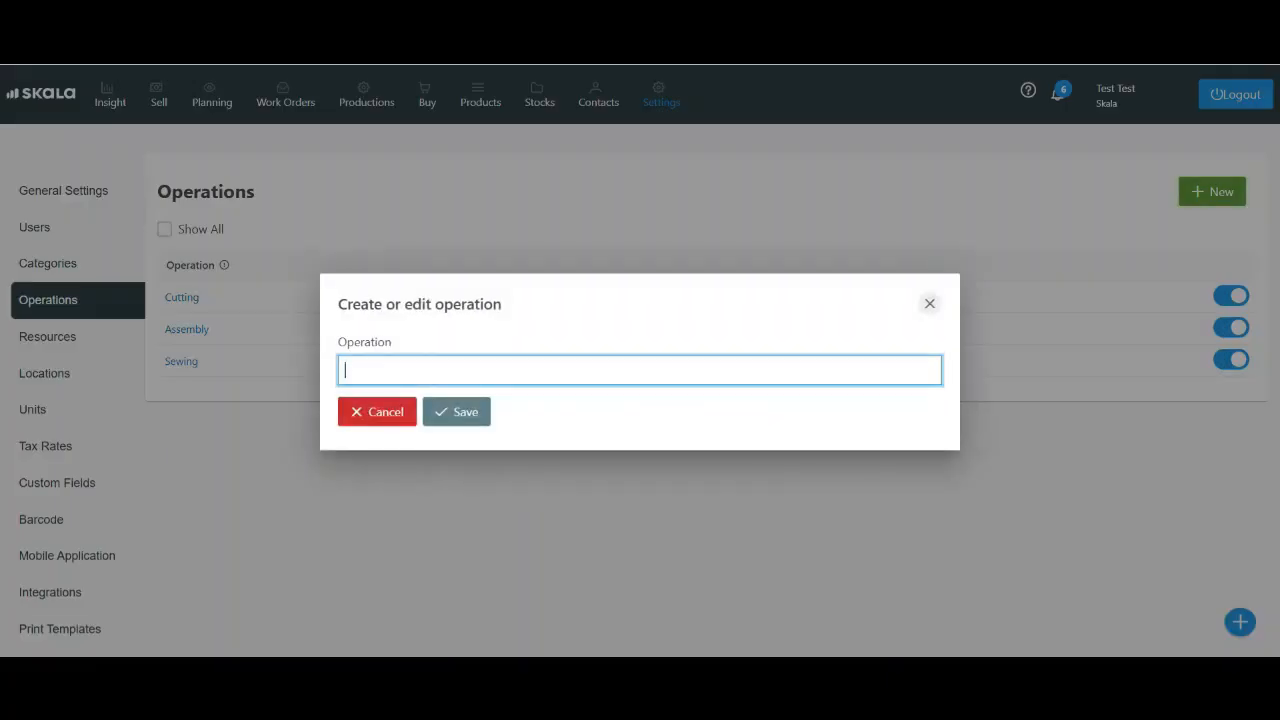
pyautogui.press('Escape')
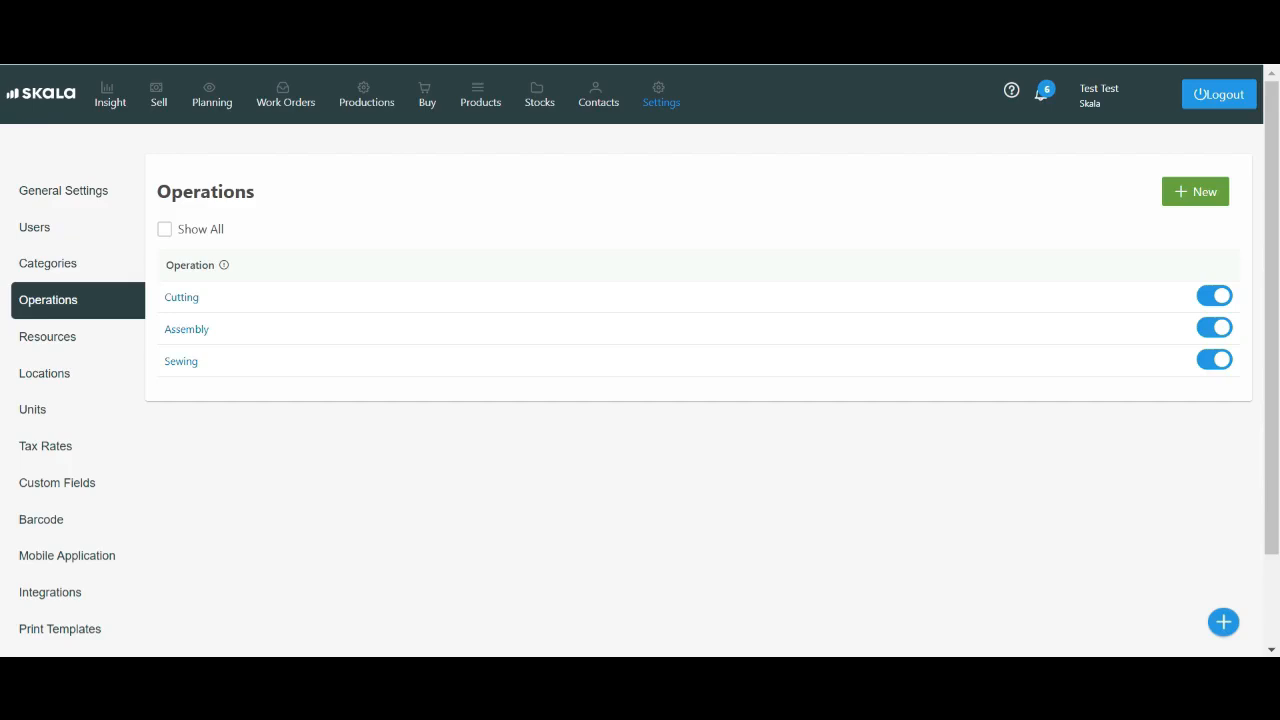
# Create a new resource named Assembly with a cost of 37,00 and save it
pyautogui.click(47, 336)
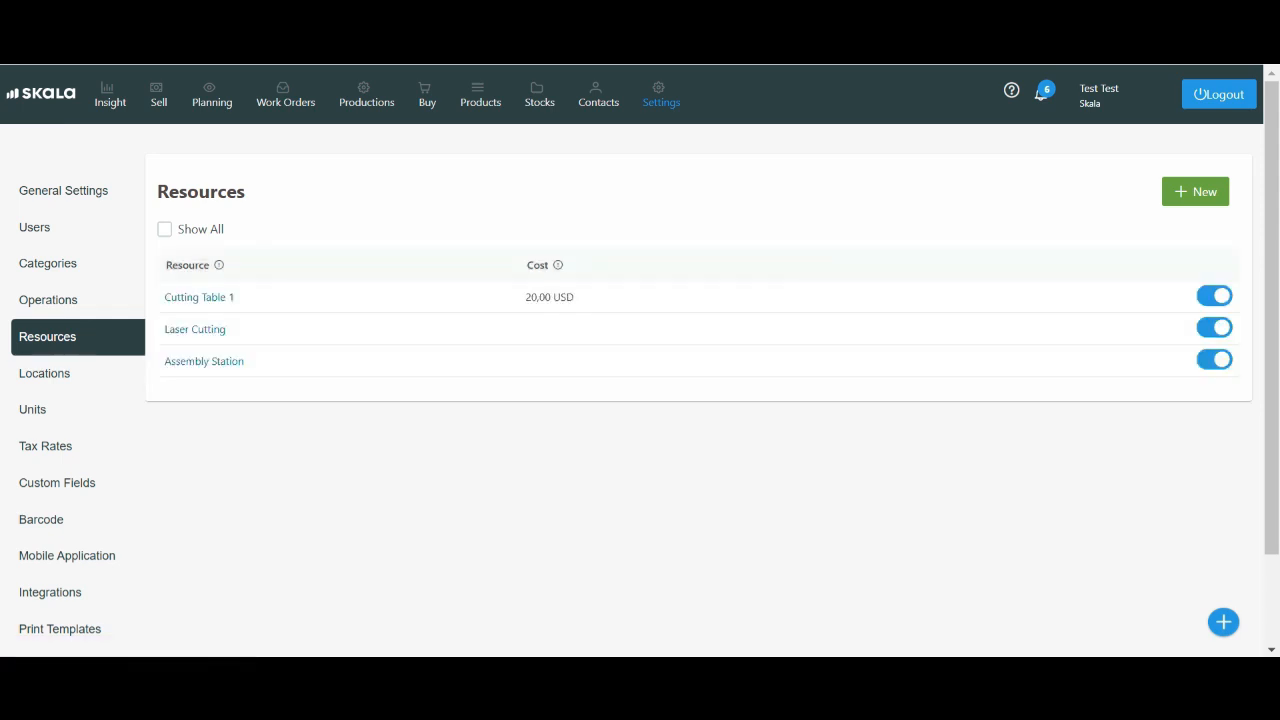
pyautogui.click(1195, 191)
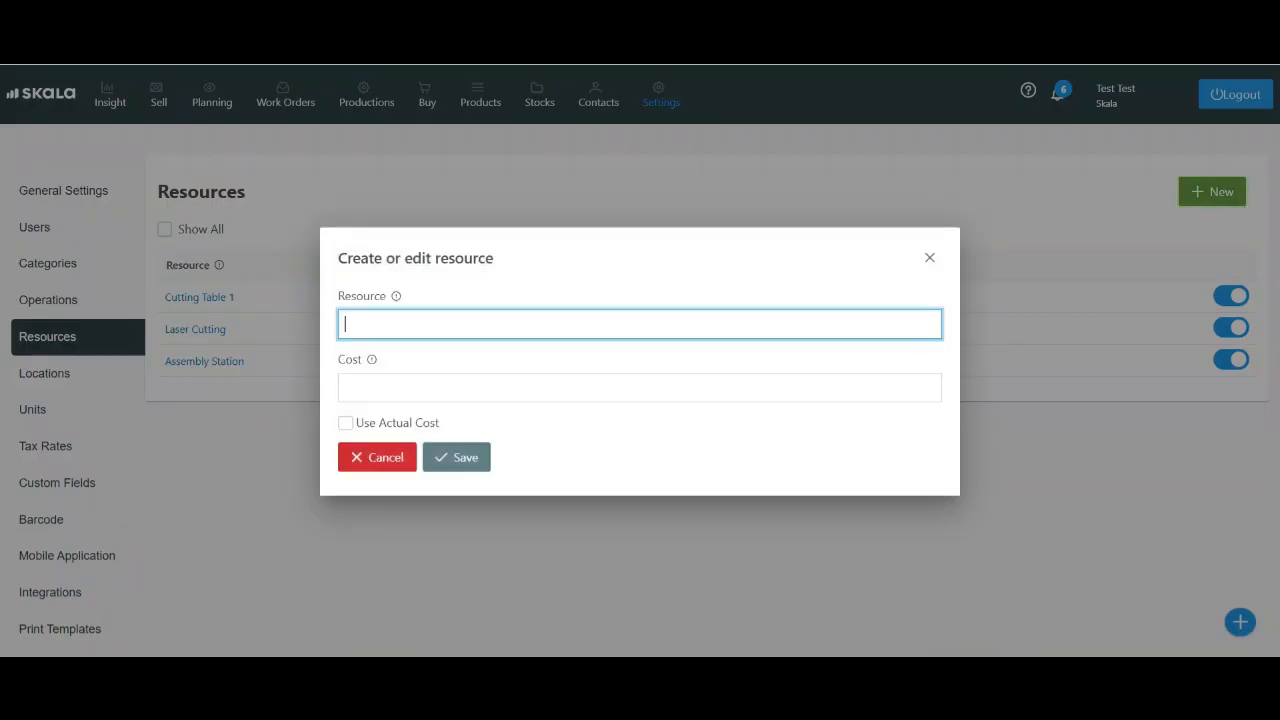
pyautogui.write('Assembly')
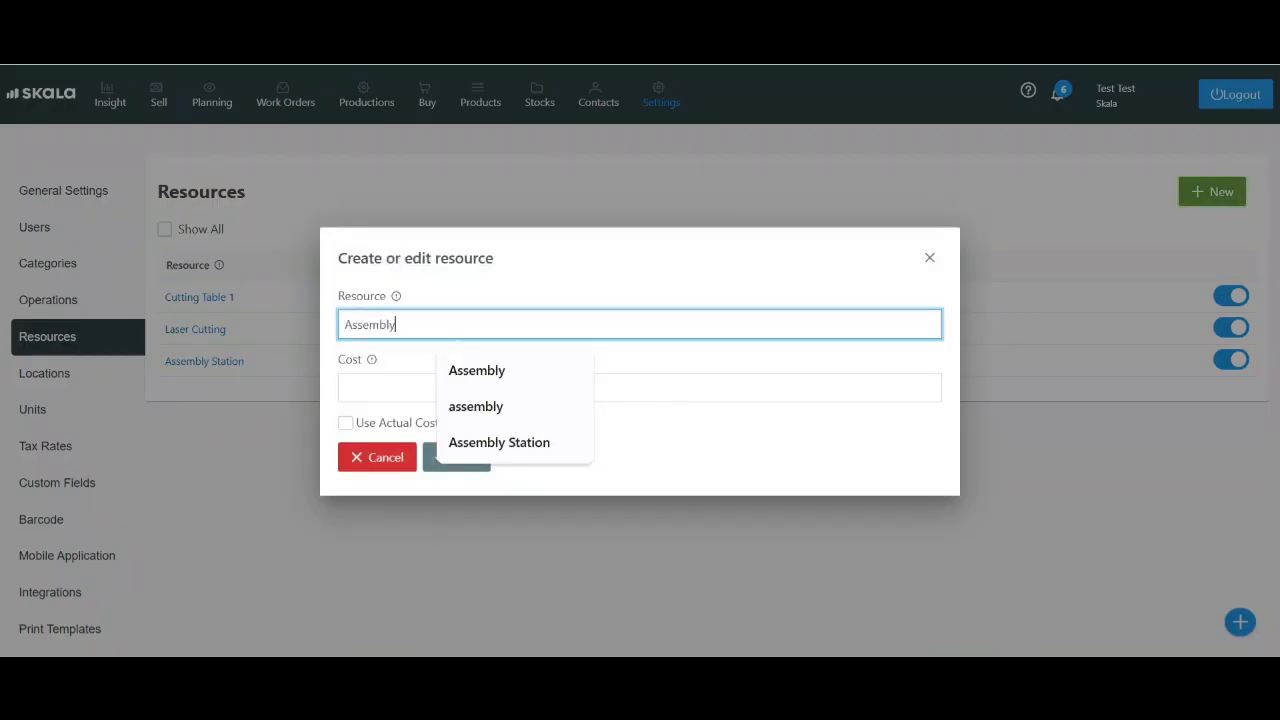
pyautogui.click(400, 387)
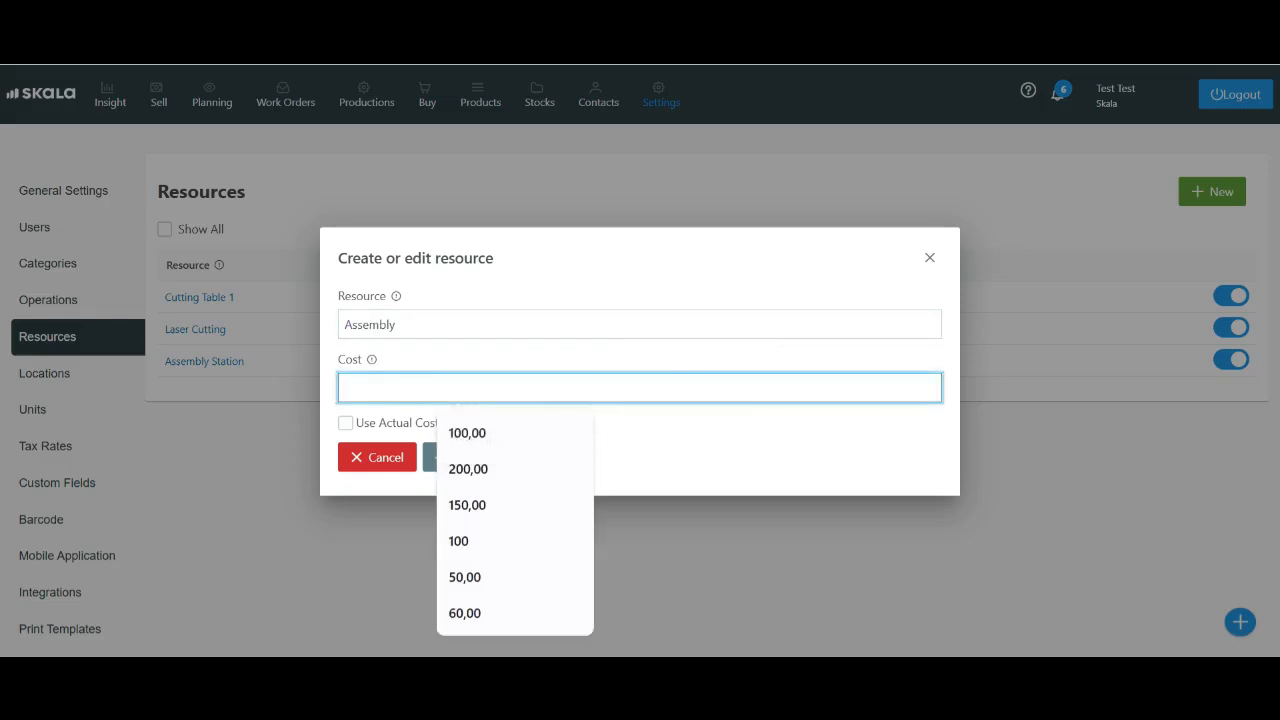
pyautogui.write('37,00')
pyautogui.press('Tab')
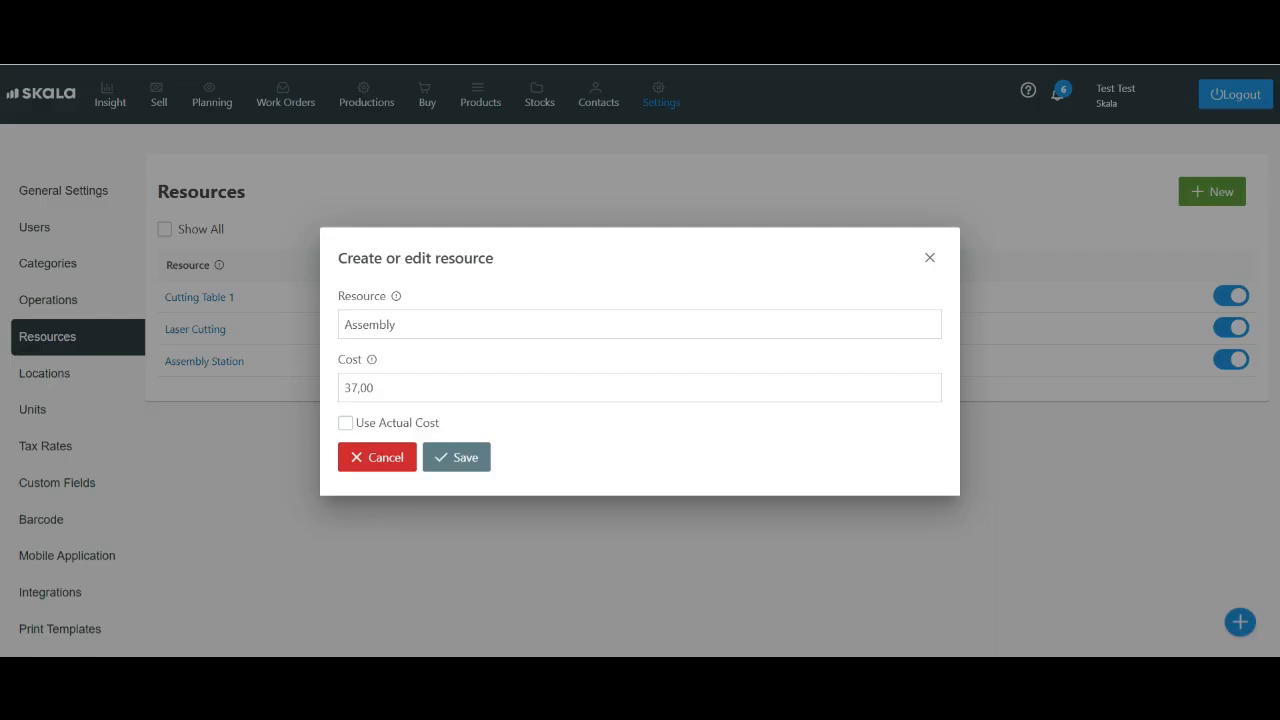
pyautogui.press('Tab')
pyautogui.click(346, 423)
pyautogui.click(346, 423)
pyautogui.click(456, 457)
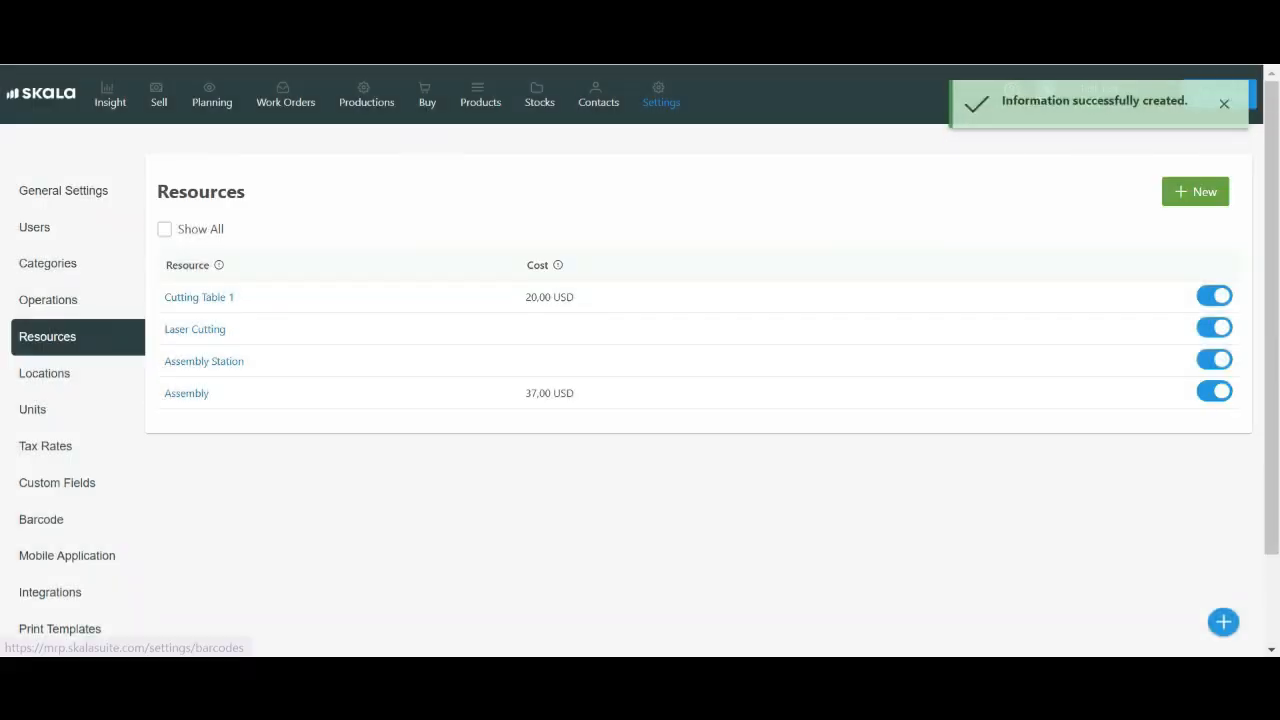
# Open the Integrations settings and browse the available connections
pyautogui.scroll(-2, 60, 500)
pyautogui.click(50, 482)
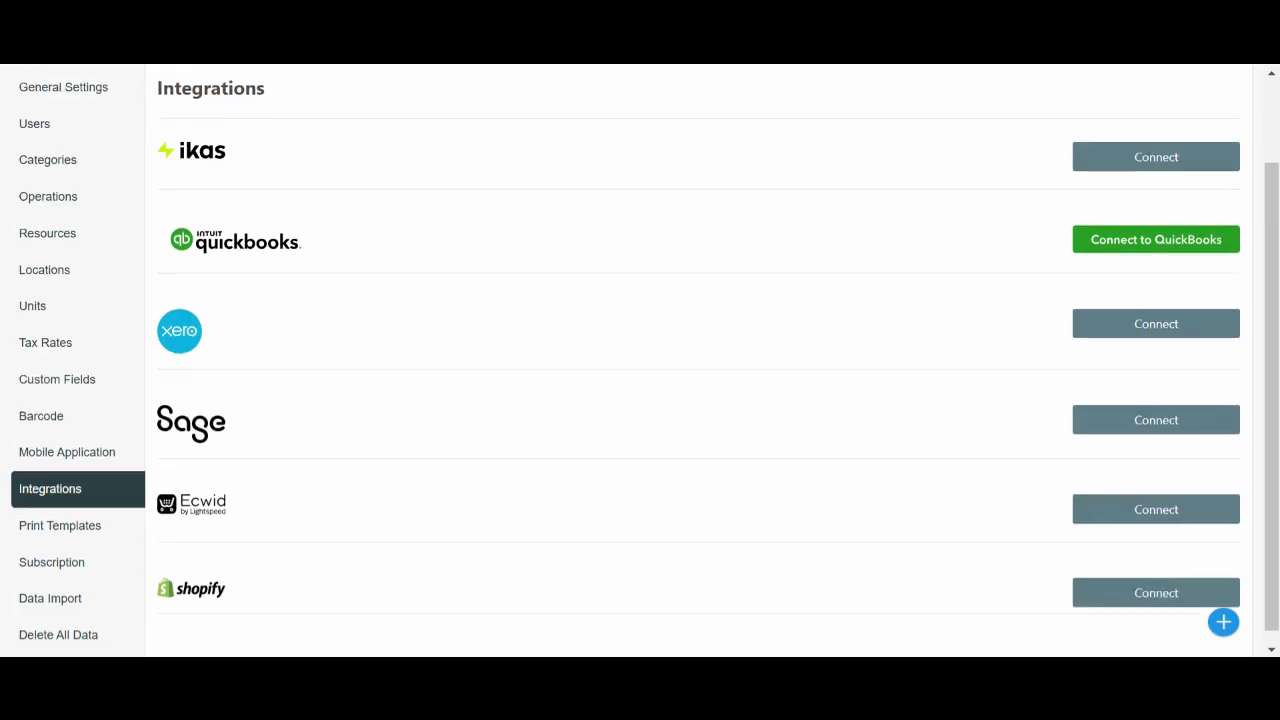
pyautogui.scroll(1, 640, 400)
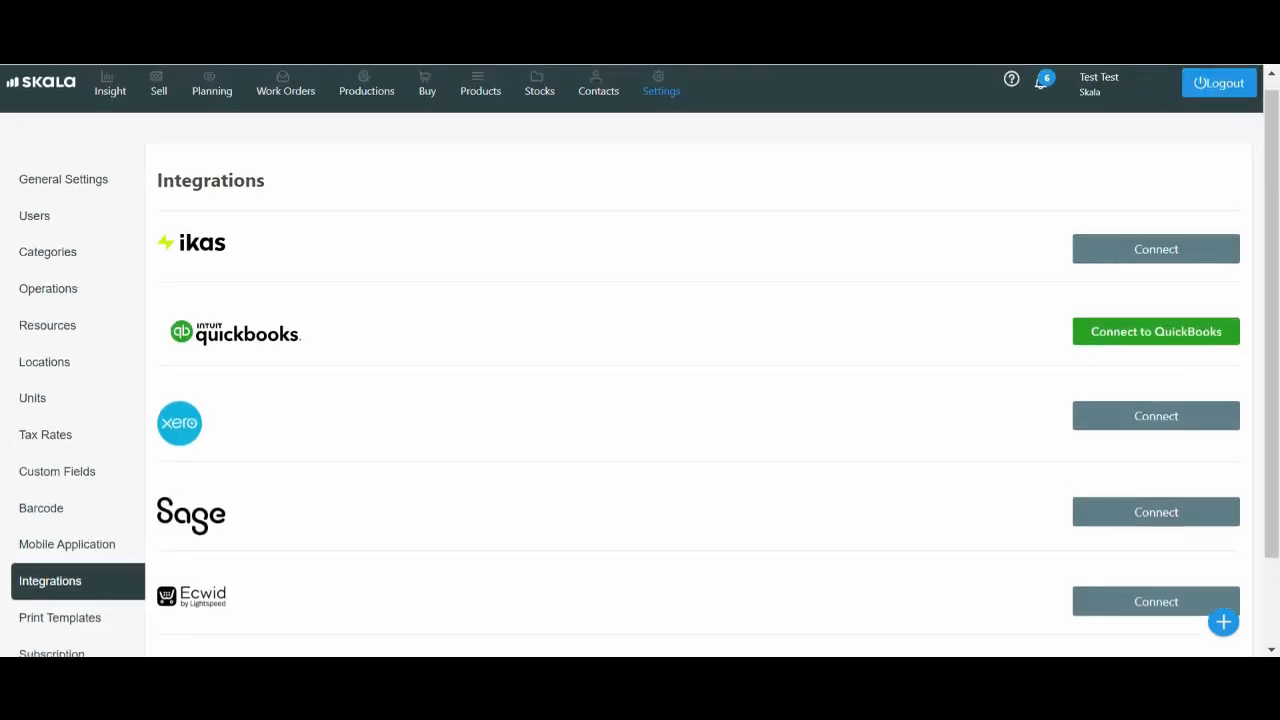
pyautogui.scroll(-1, 640, 400)
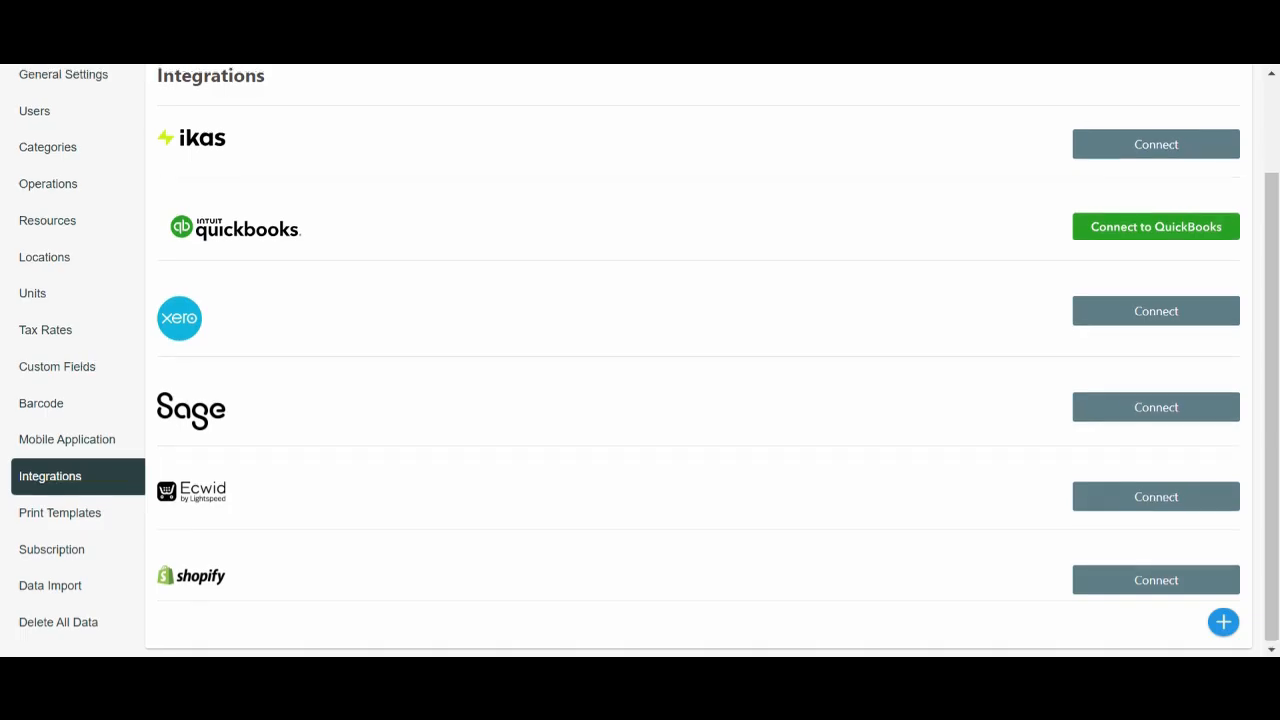
pyautogui.scroll(1, 640, 400)
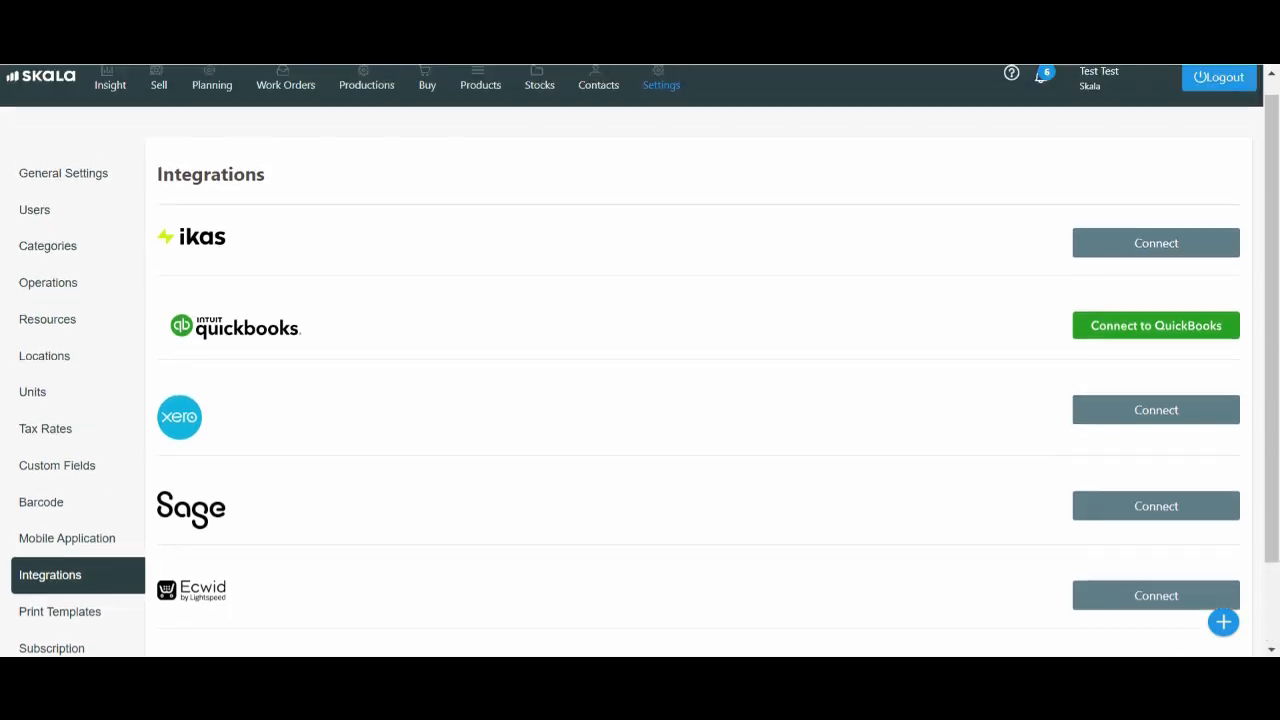
pyautogui.scroll(1, 640, 360)
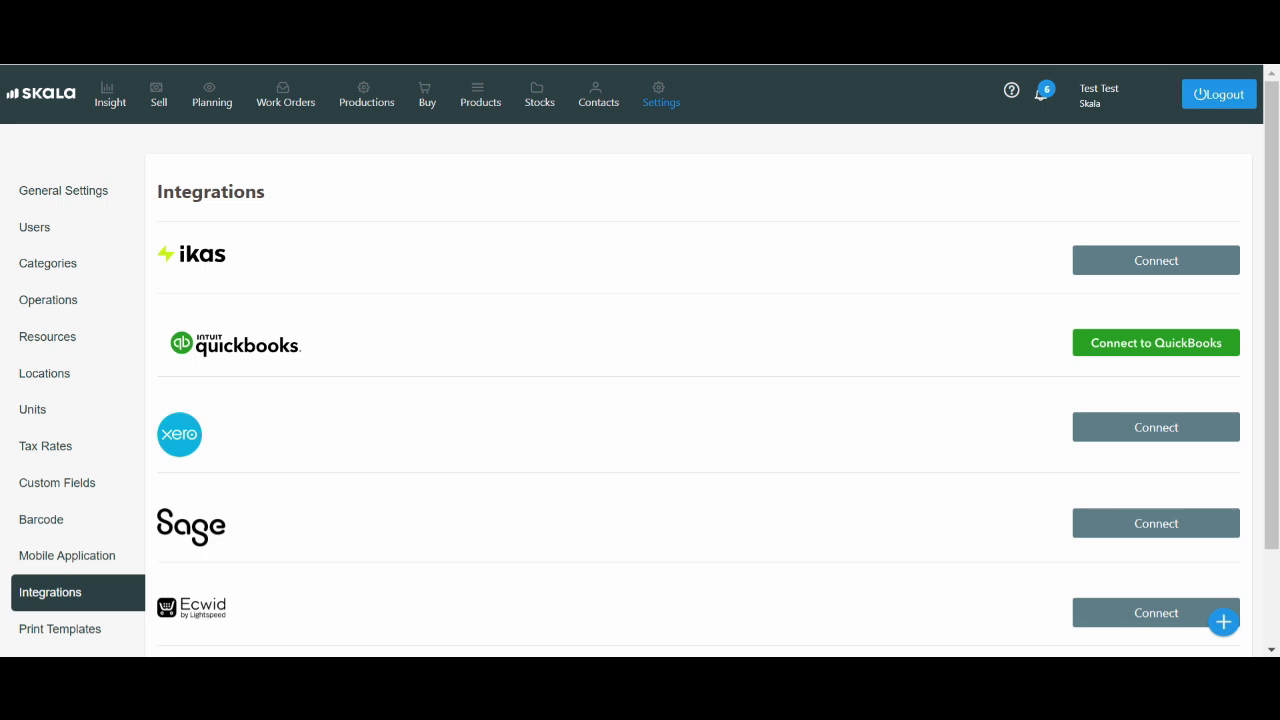
# Quick-create a new material card named Door
pyautogui.click(1223, 622)
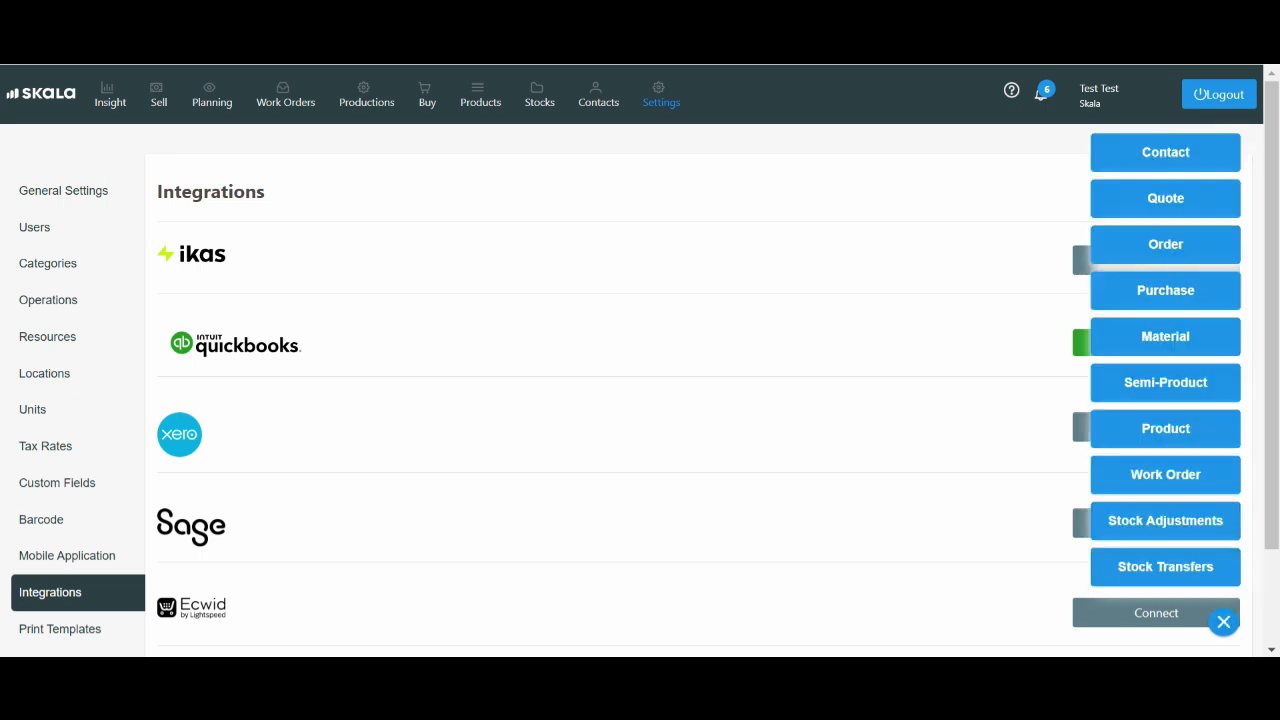
pyautogui.click(1166, 337)
pyautogui.click(640, 259)
pyautogui.write('D')
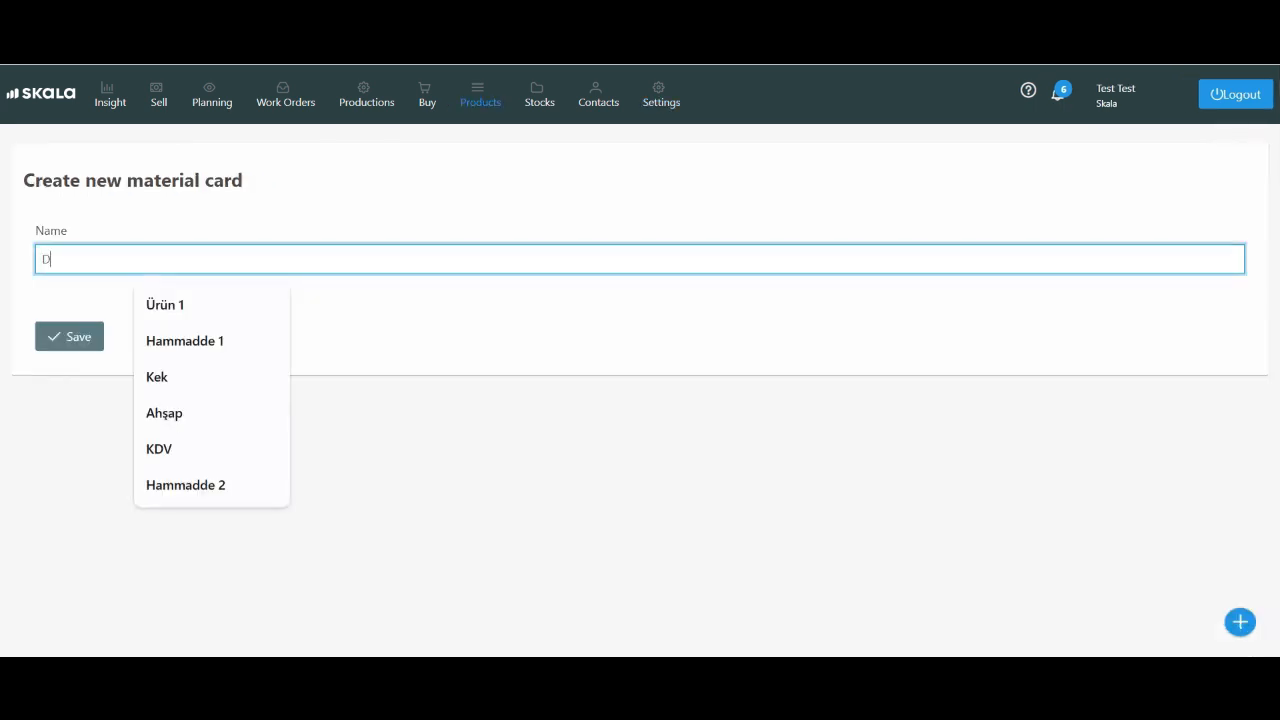
pyautogui.write('oor')
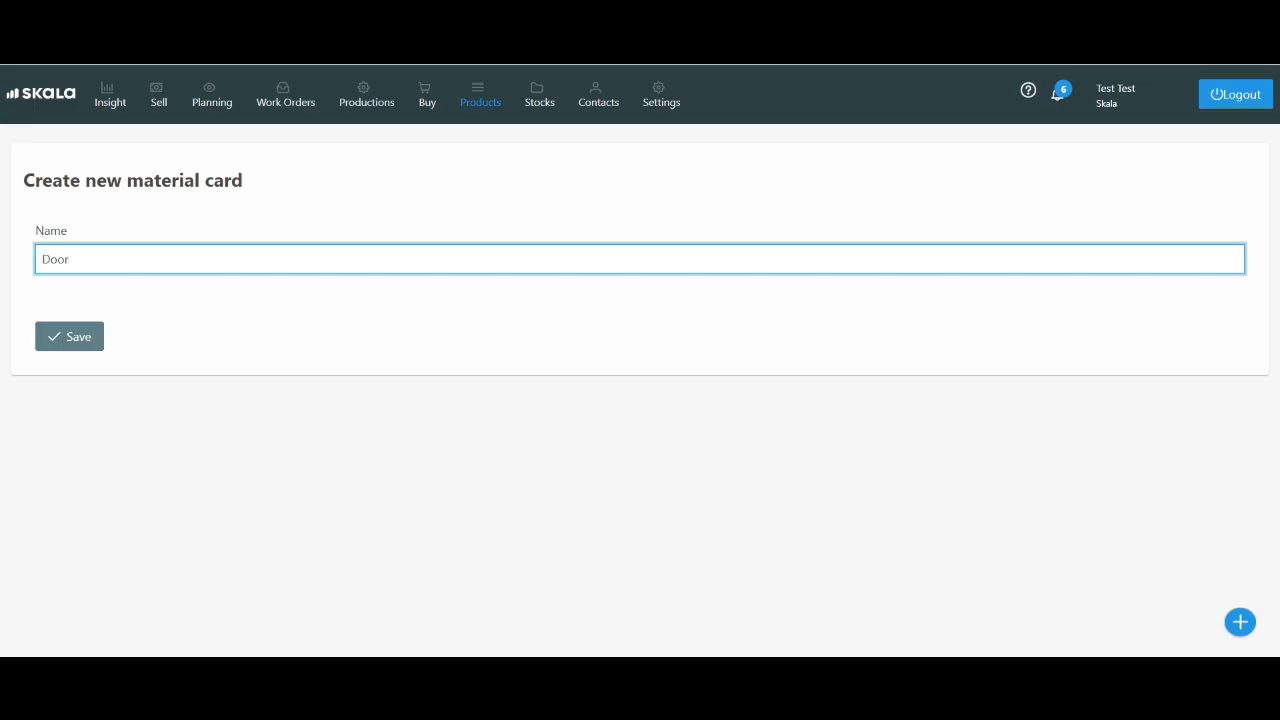
pyautogui.press('Return')
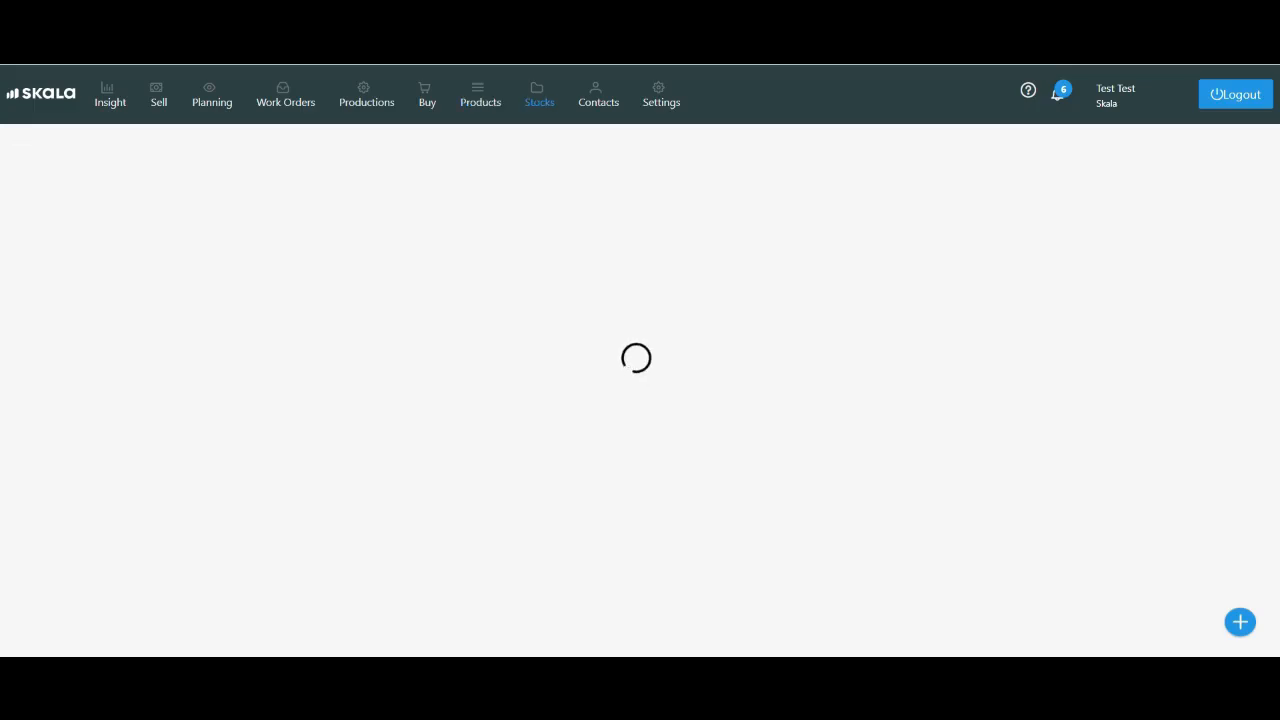
# Set the Door material's tax to VAT
pyautogui.click(1040, 415)
pyautogui.click(1040, 415)
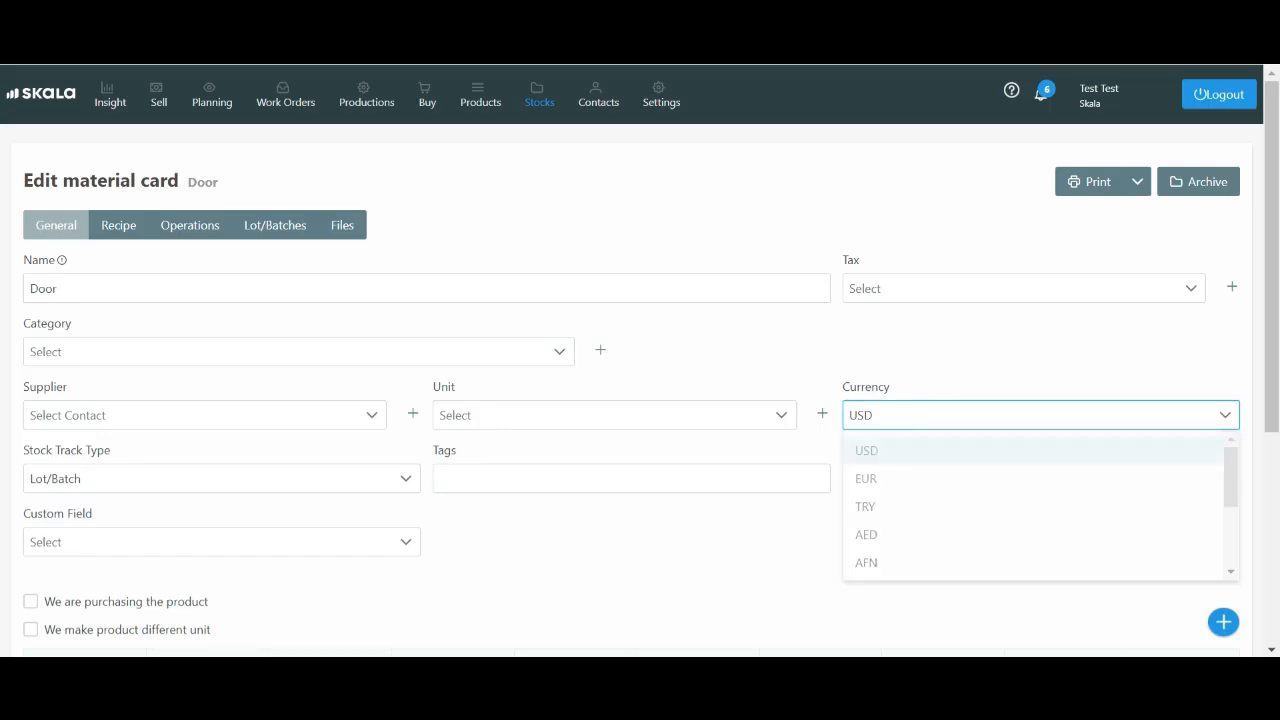
pyautogui.click(1023, 288)
pyautogui.click(865, 421)
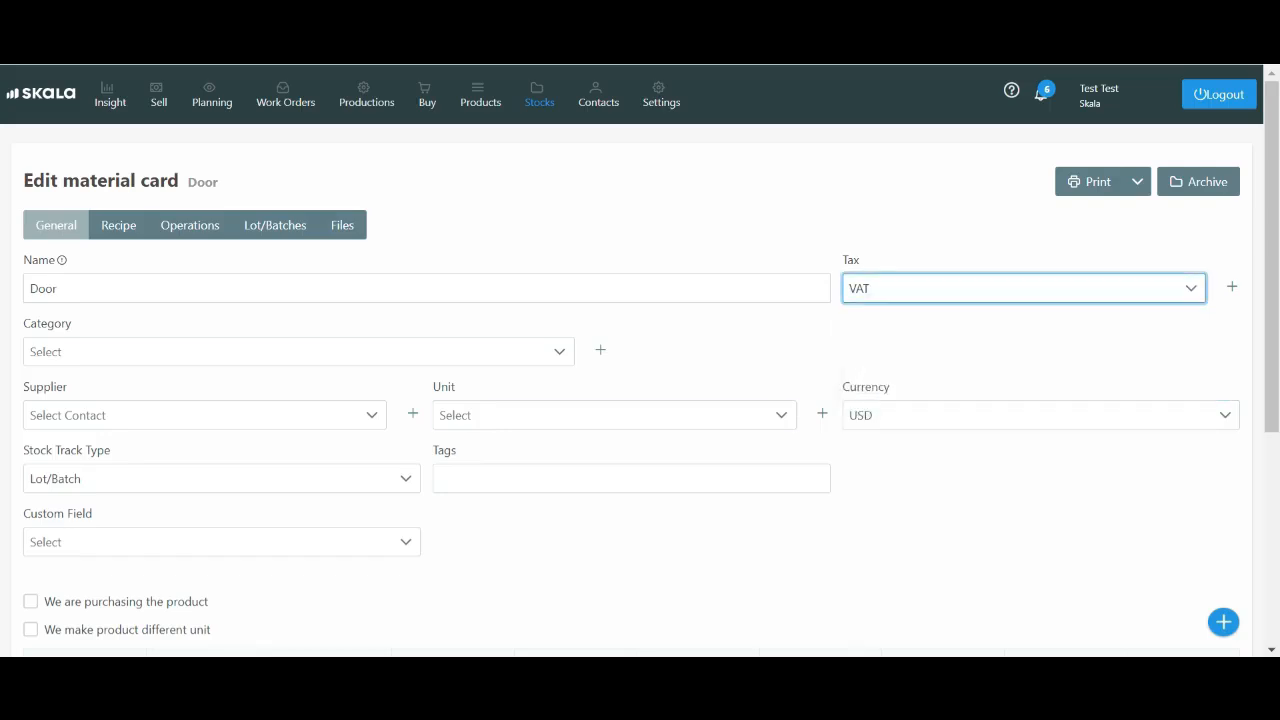
# Set the Door material's unit to Pcs. and its stock track type to Standard, then save the card
pyautogui.click(614, 415)
pyautogui.scroll(-2, 614, 540)
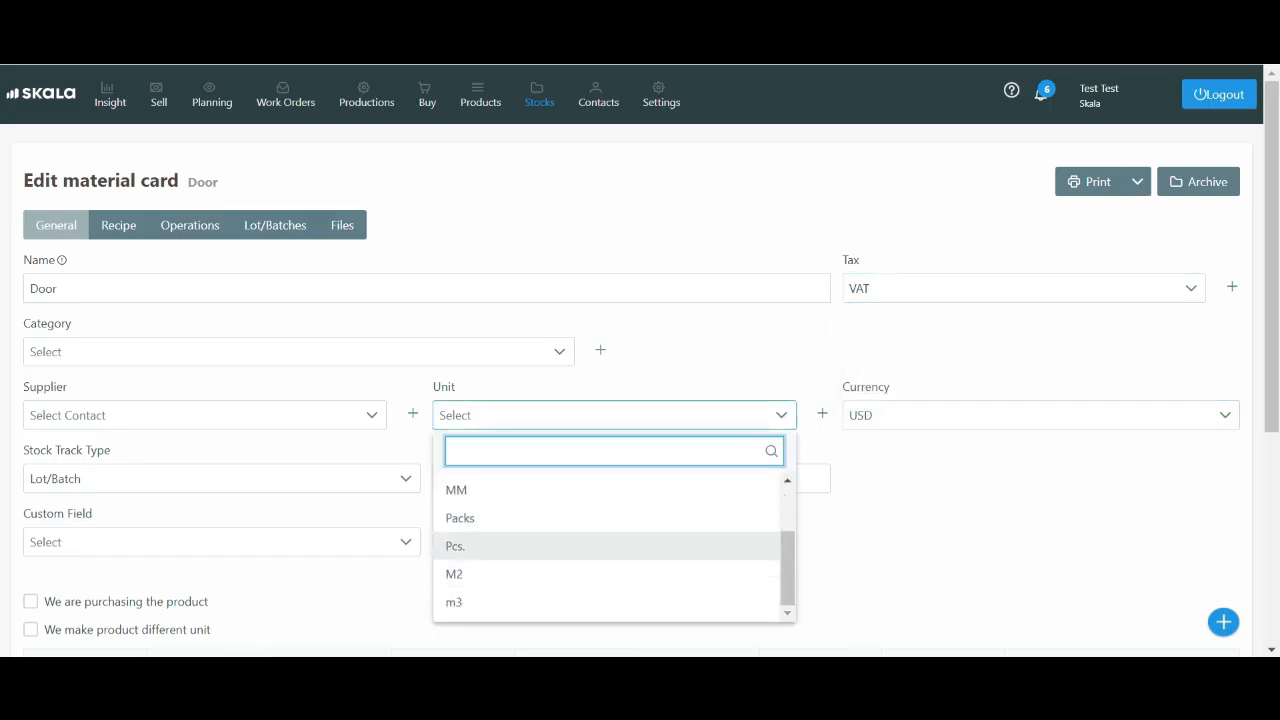
pyautogui.click(460, 543)
pyautogui.scroll(-4, 614, 500)
pyautogui.click(221, 124)
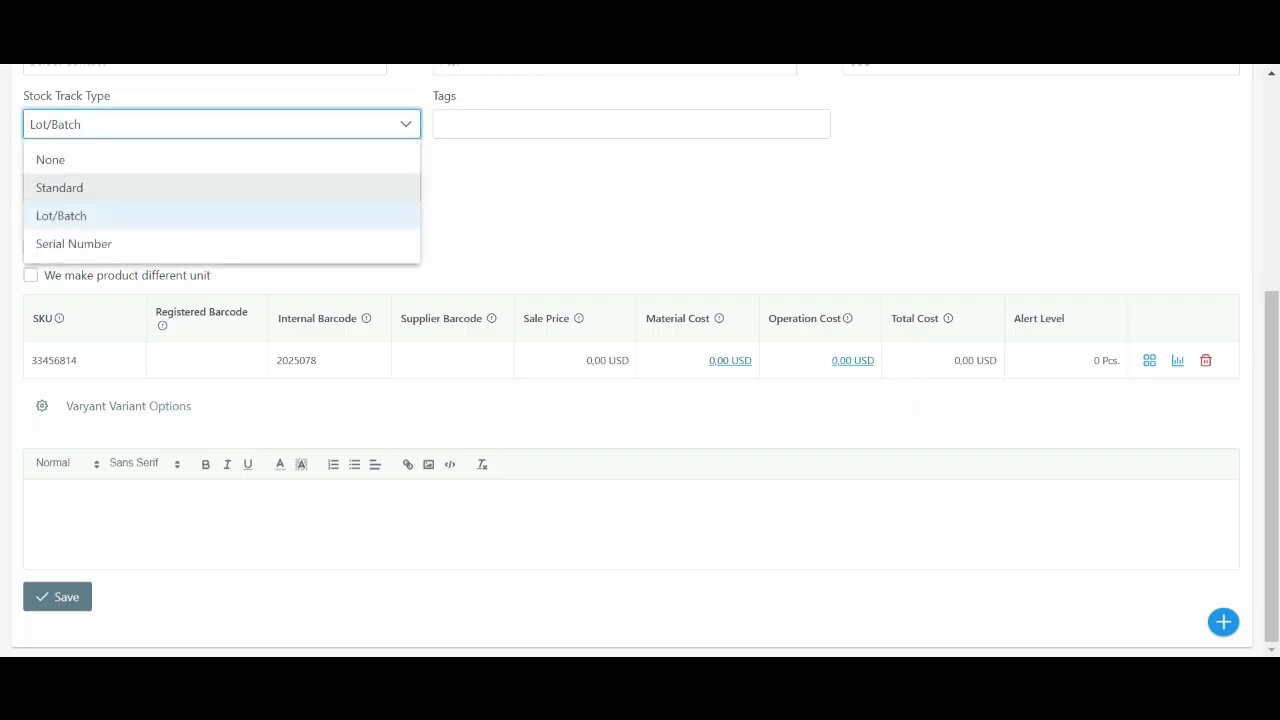
pyautogui.click(120, 186)
pyautogui.click(57, 596)
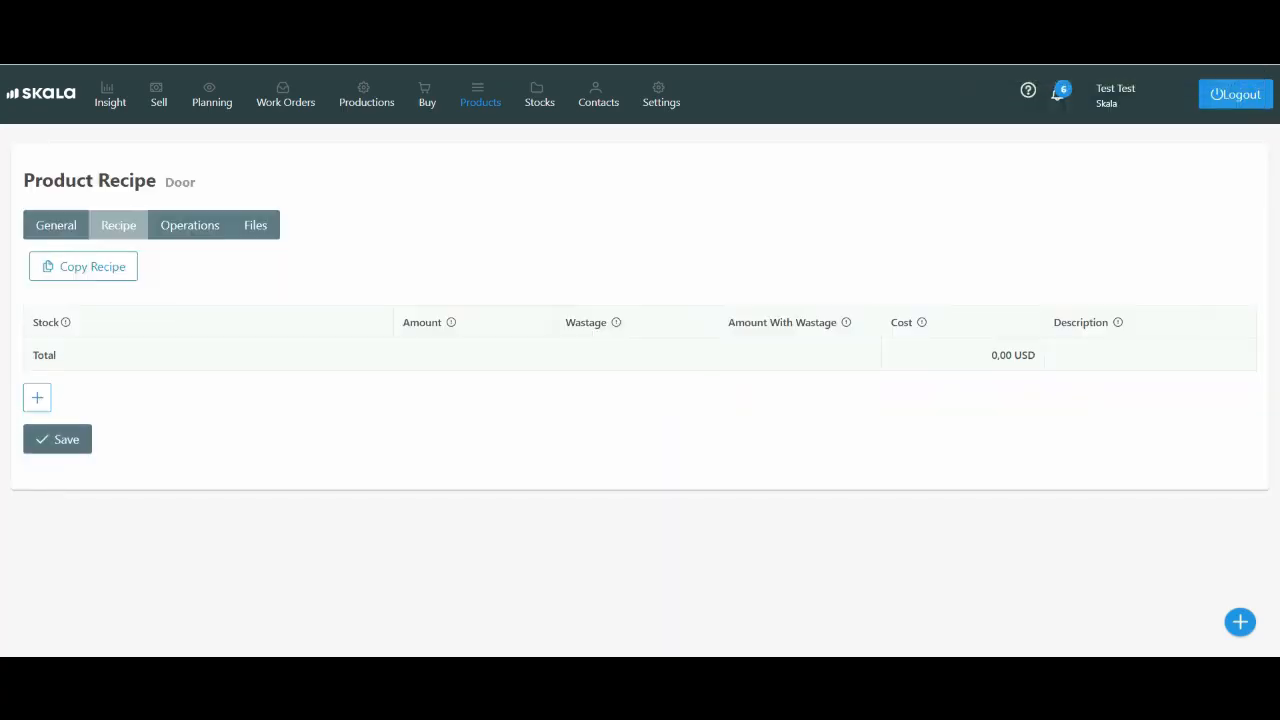
# Add the Hing, Wooden Board and Screw materials to the Door recipe
pyautogui.click(37, 397)
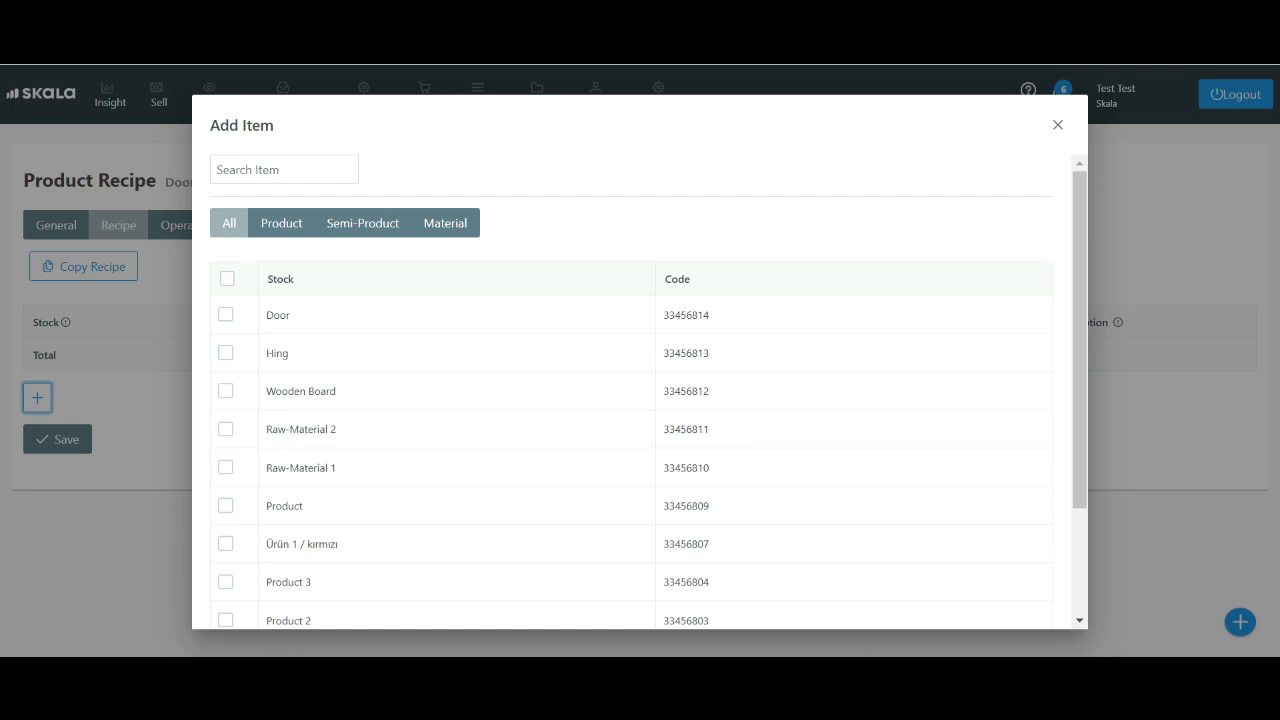
pyautogui.click(284, 170)
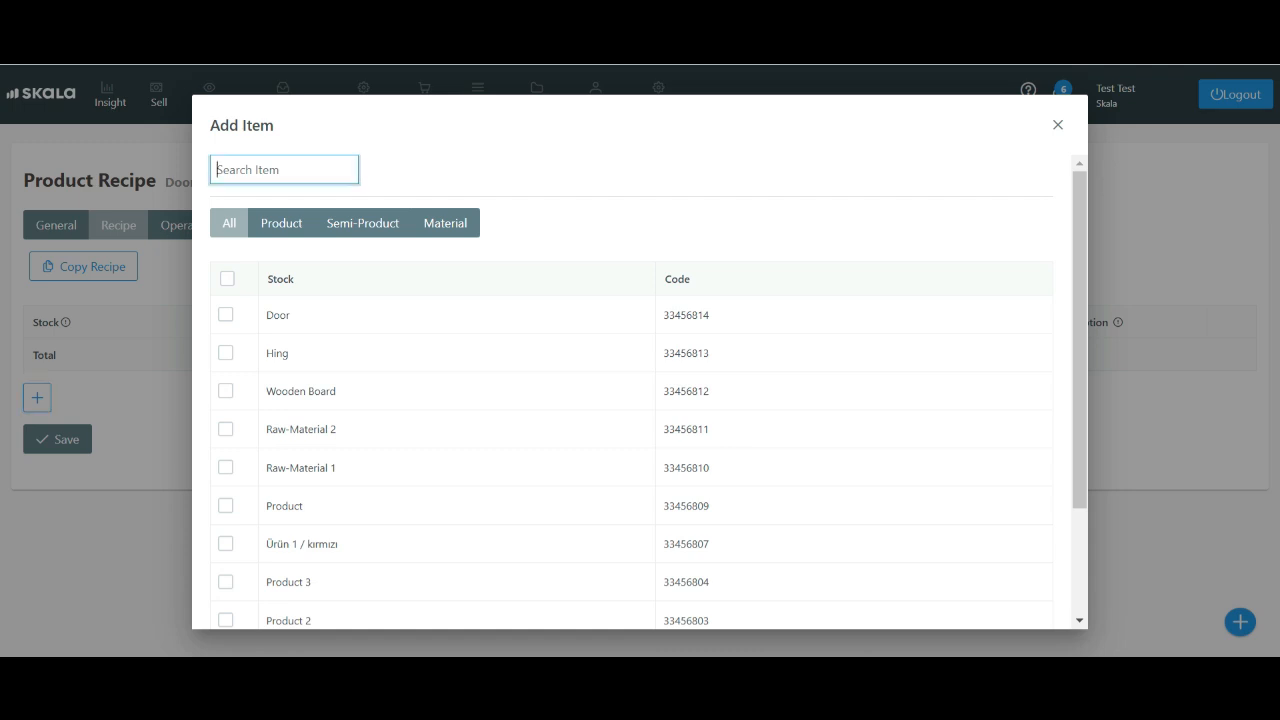
pyautogui.click(445, 223)
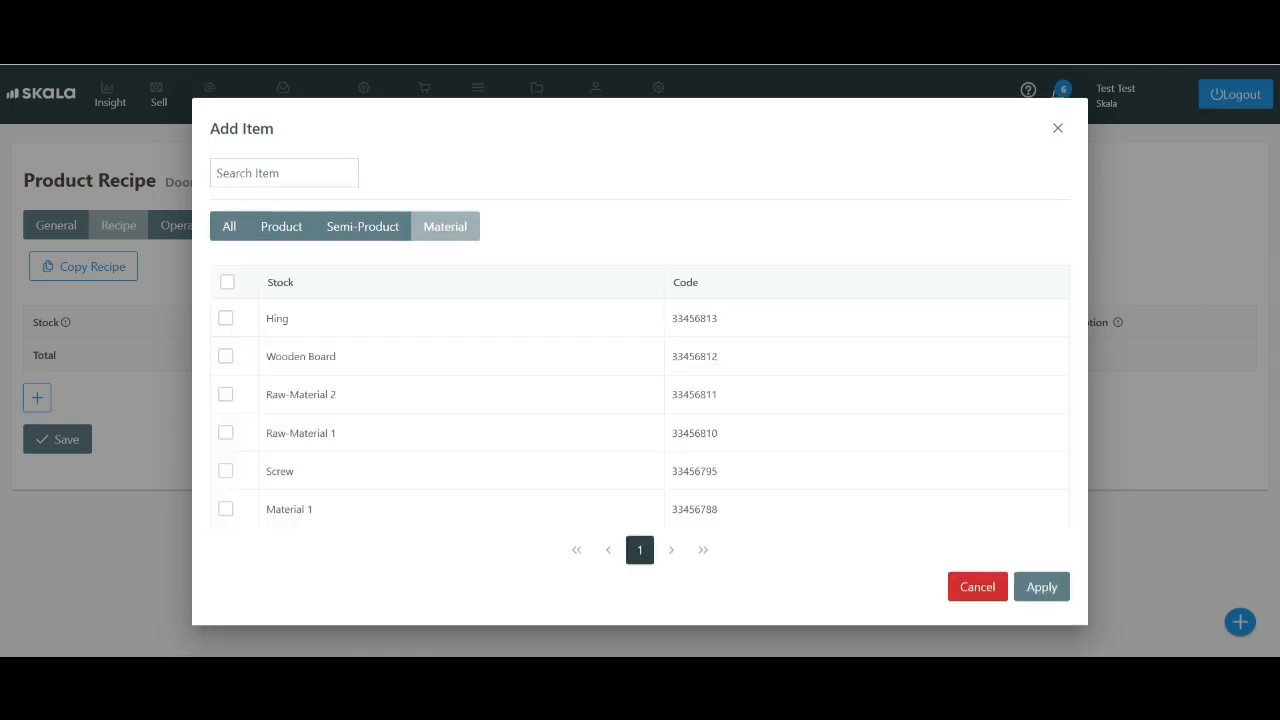
pyautogui.click(226, 356)
pyautogui.click(226, 318)
pyautogui.click(226, 471)
pyautogui.click(1041, 587)
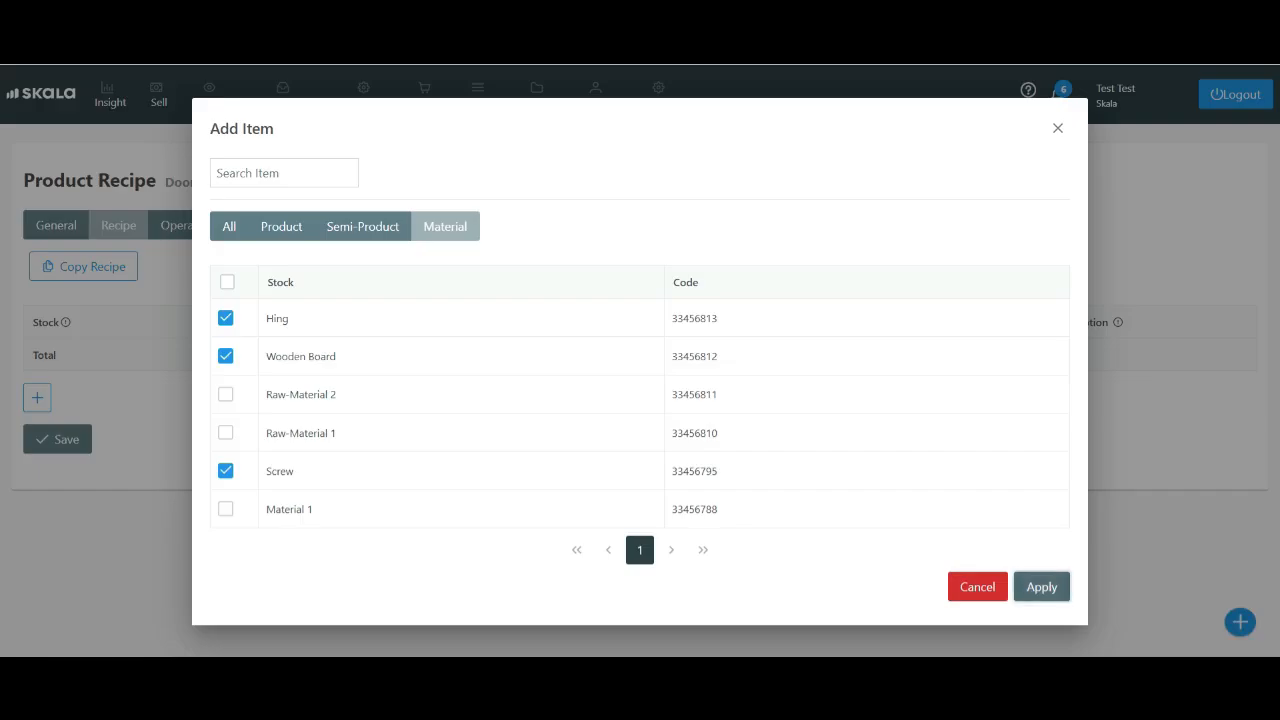
# Set the recipe amounts to 10 for Wooden Board, 3 for Hing and 30 for Screw, and save the recipe
pyautogui.click(437, 357)
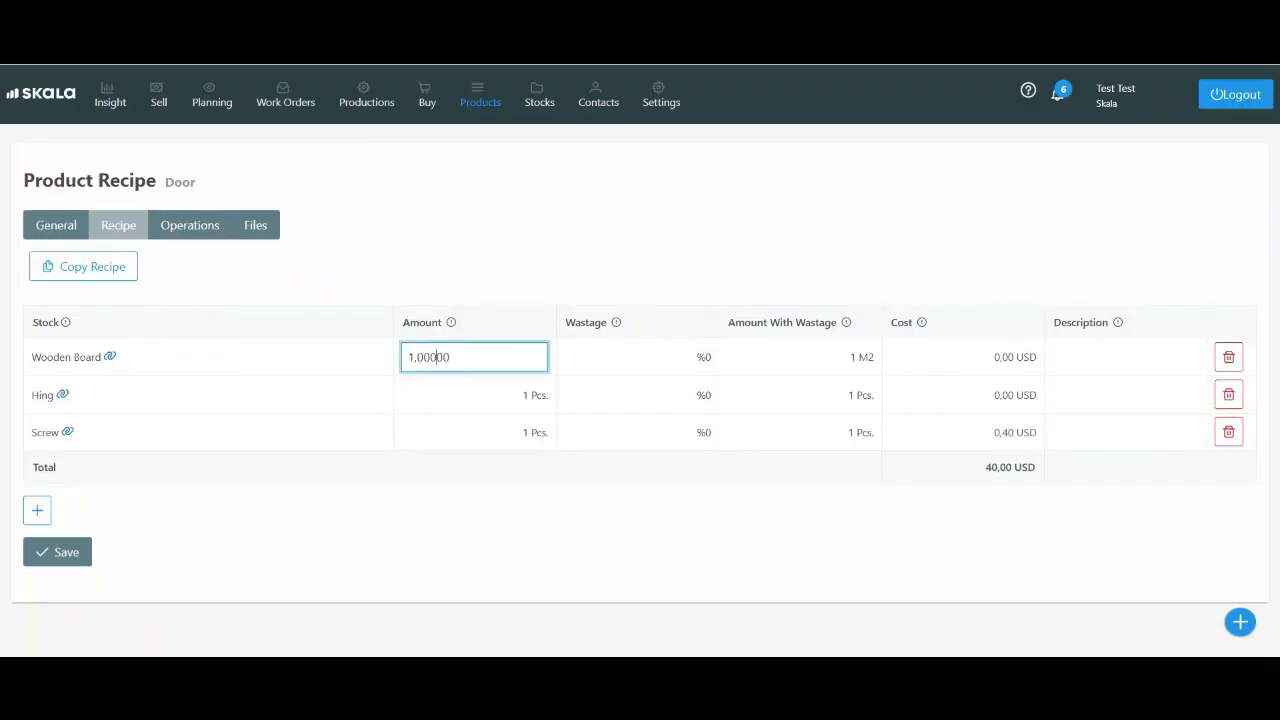
pyautogui.write('0')
pyautogui.click(423, 395)
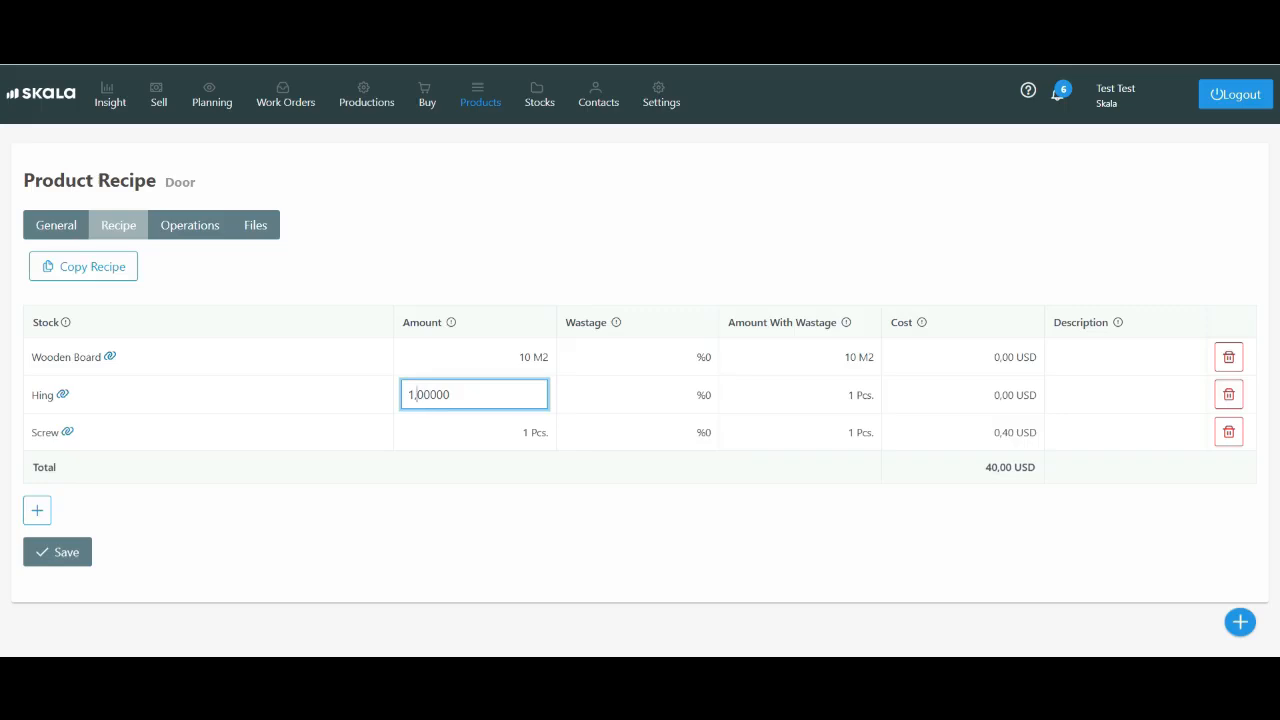
pyautogui.press('BackSpace')
pyautogui.write('3')
pyautogui.click(449, 431)
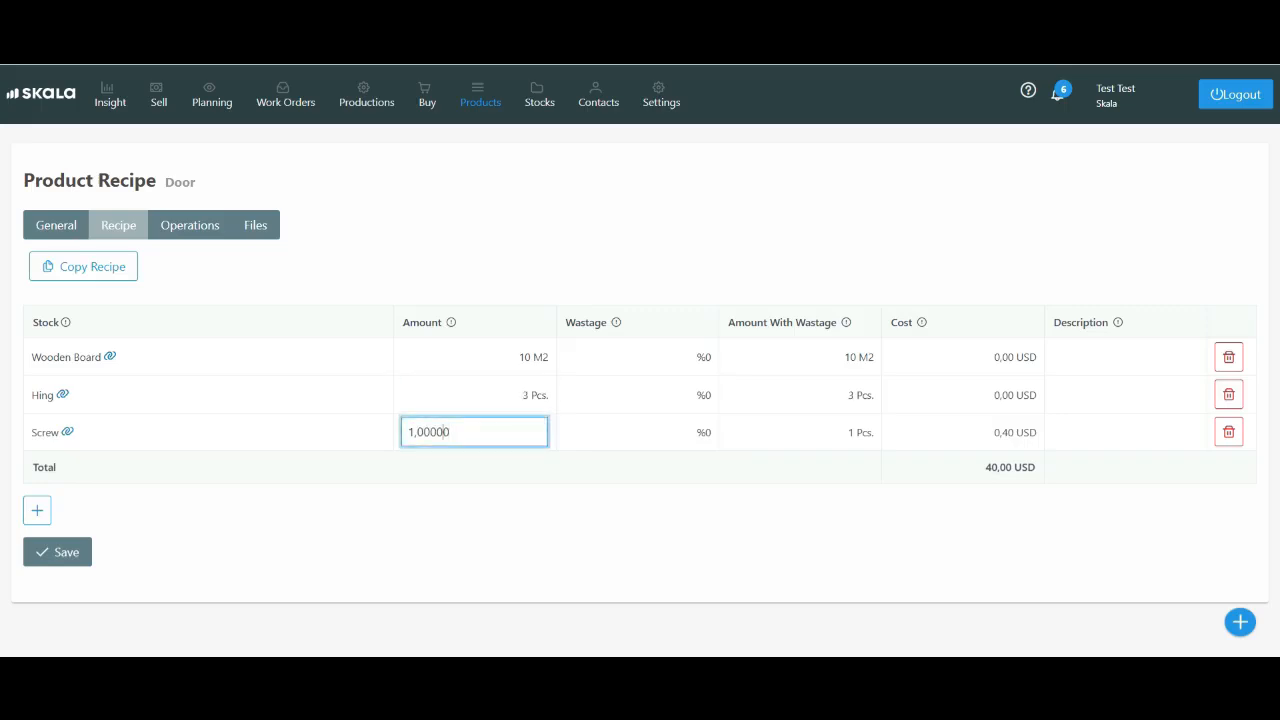
pyautogui.hotkey('ctrl', 'a')
pyautogui.press('BackSpace')
pyautogui.write('30')
pyautogui.press('Return')
pyautogui.click(58, 552)
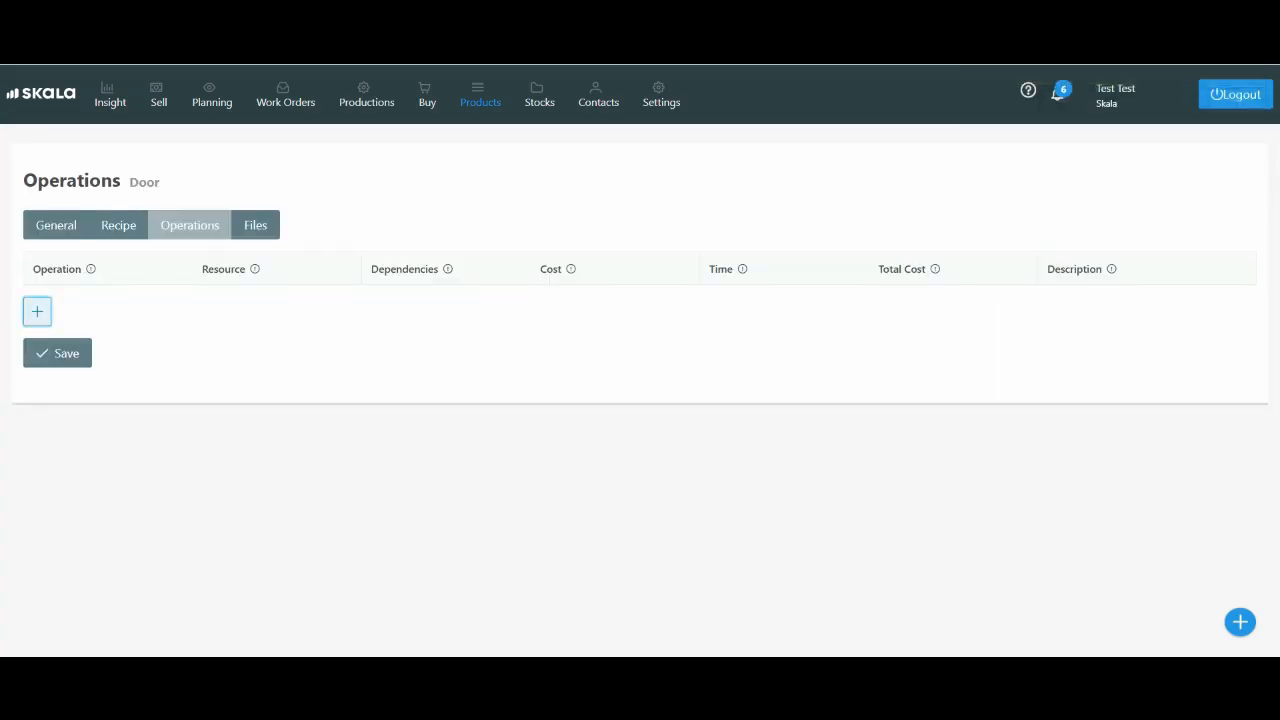
# Add a Cutting operation on Cutting Table 1 and an Assembly operation on Assembly Station, then save the operations
pyautogui.click(37, 312)
pyautogui.click(37, 349)
pyautogui.click(107, 341)
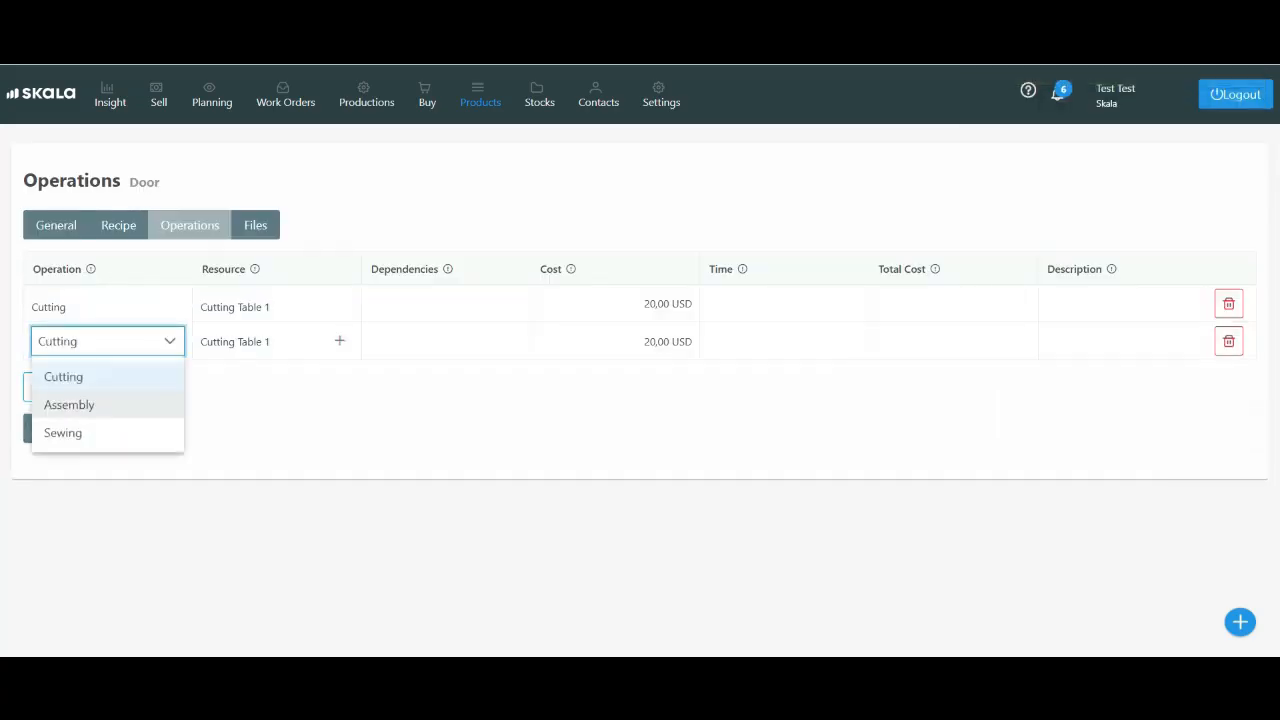
pyautogui.click(69, 404)
pyautogui.click(277, 341)
pyautogui.click(258, 432)
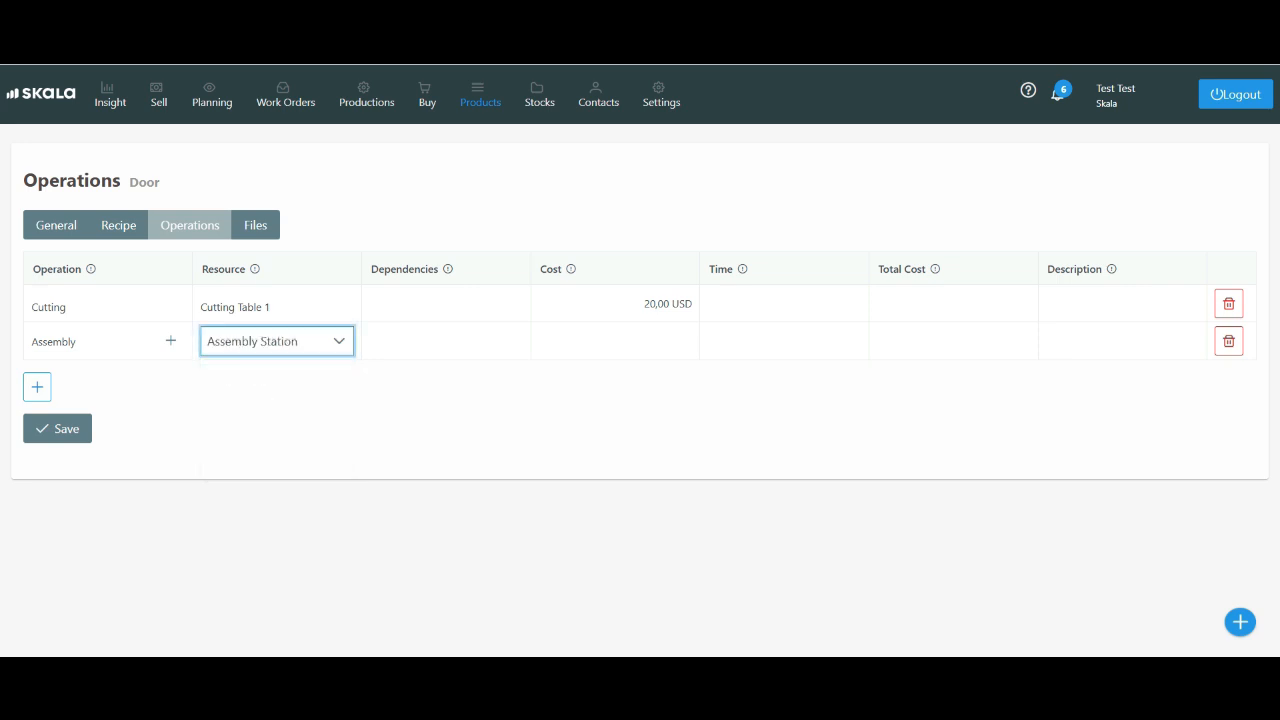
pyautogui.click(57, 428)
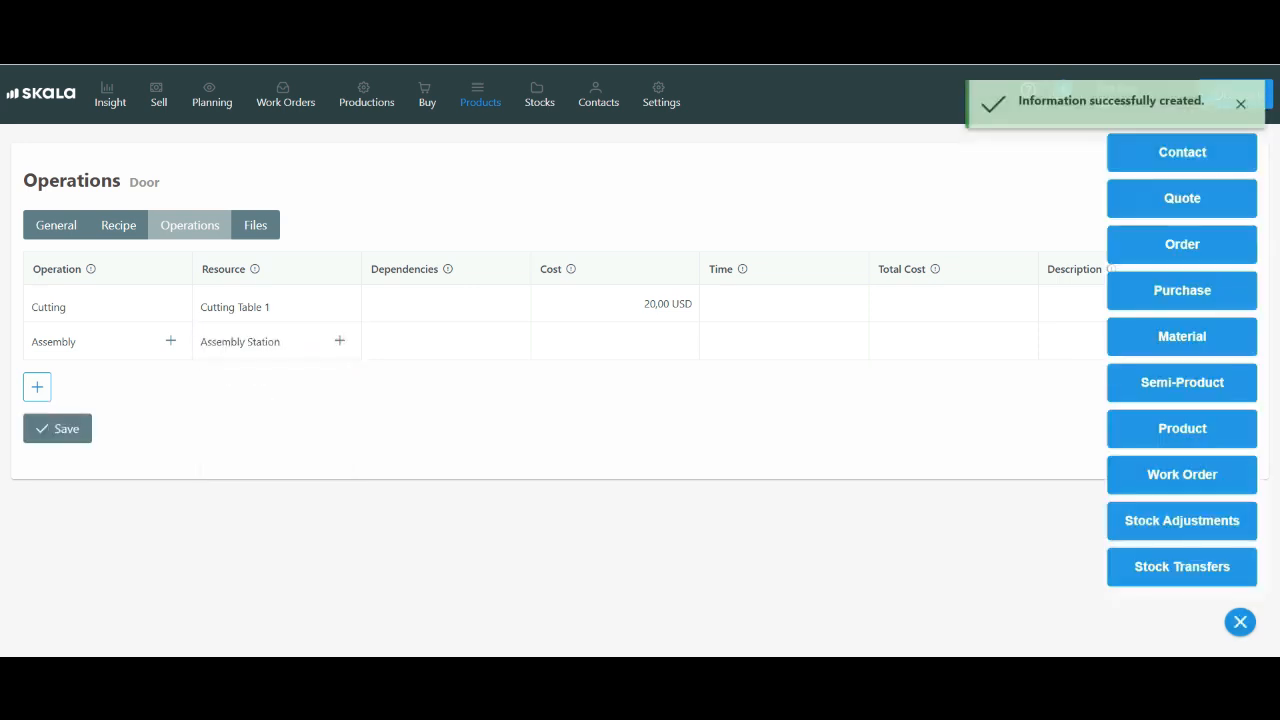
# Quick-create a Customer-type contact named Customer 1 and enter a customer code
pyautogui.click(1182, 152)
pyautogui.click(630, 247)
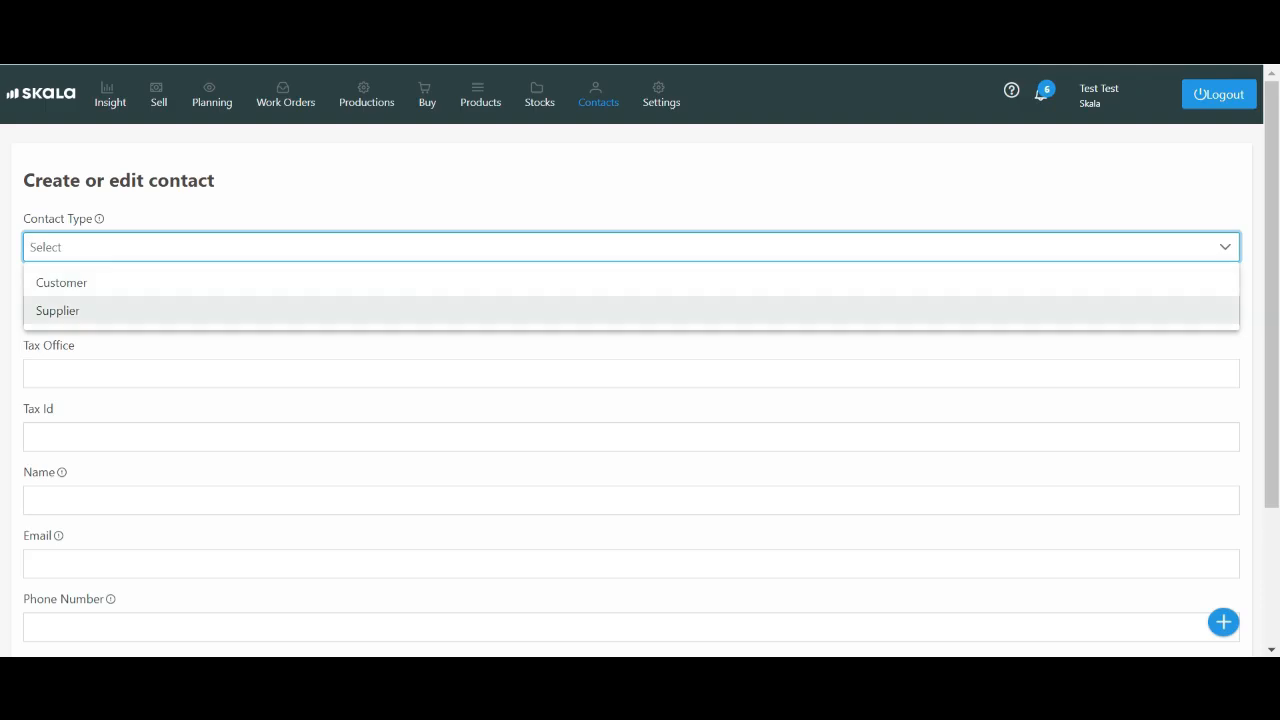
pyautogui.click(61, 282)
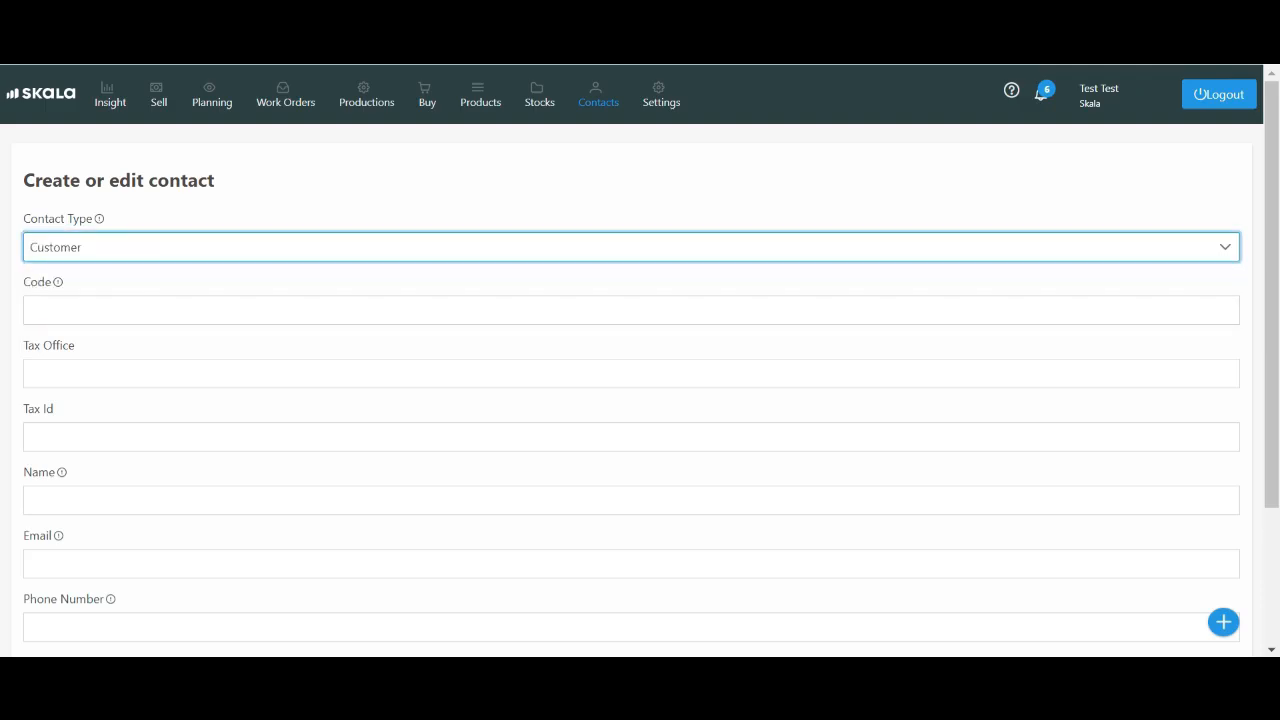
pyautogui.click(143, 500)
pyautogui.write('Cust')
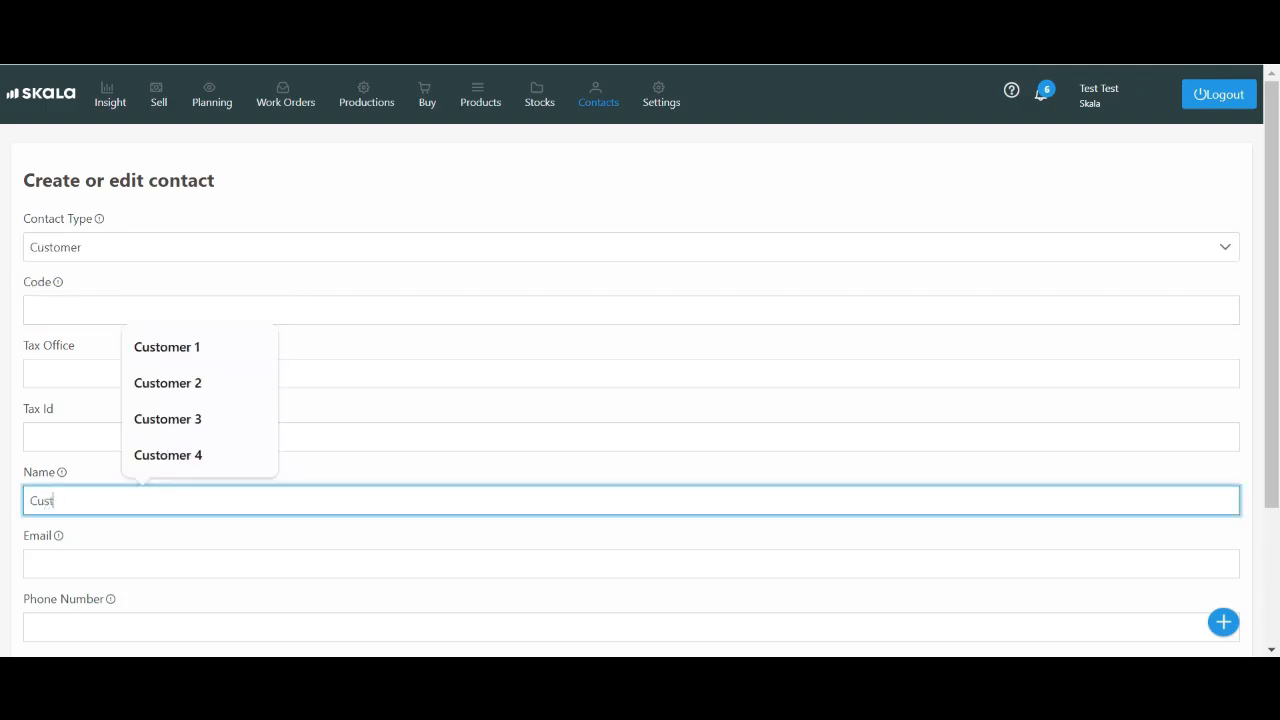
pyautogui.write('omer 1')
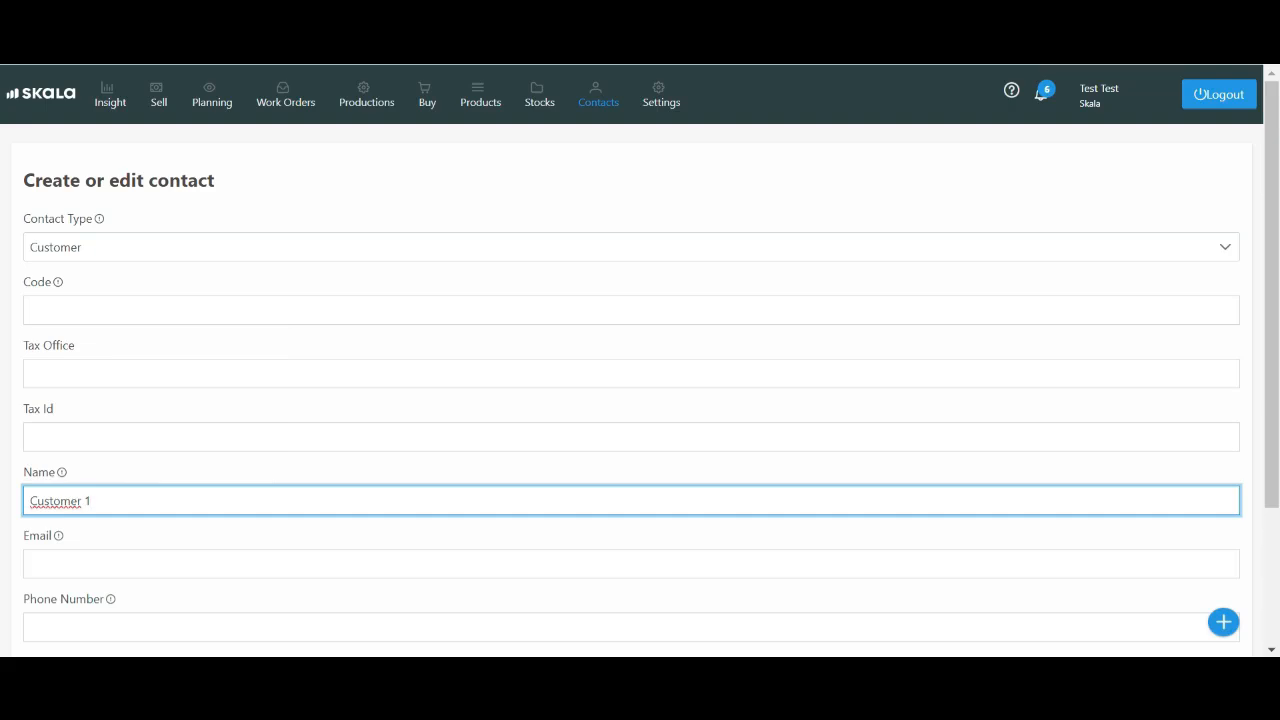
pyautogui.click(32, 310)
pyautogui.write('10')
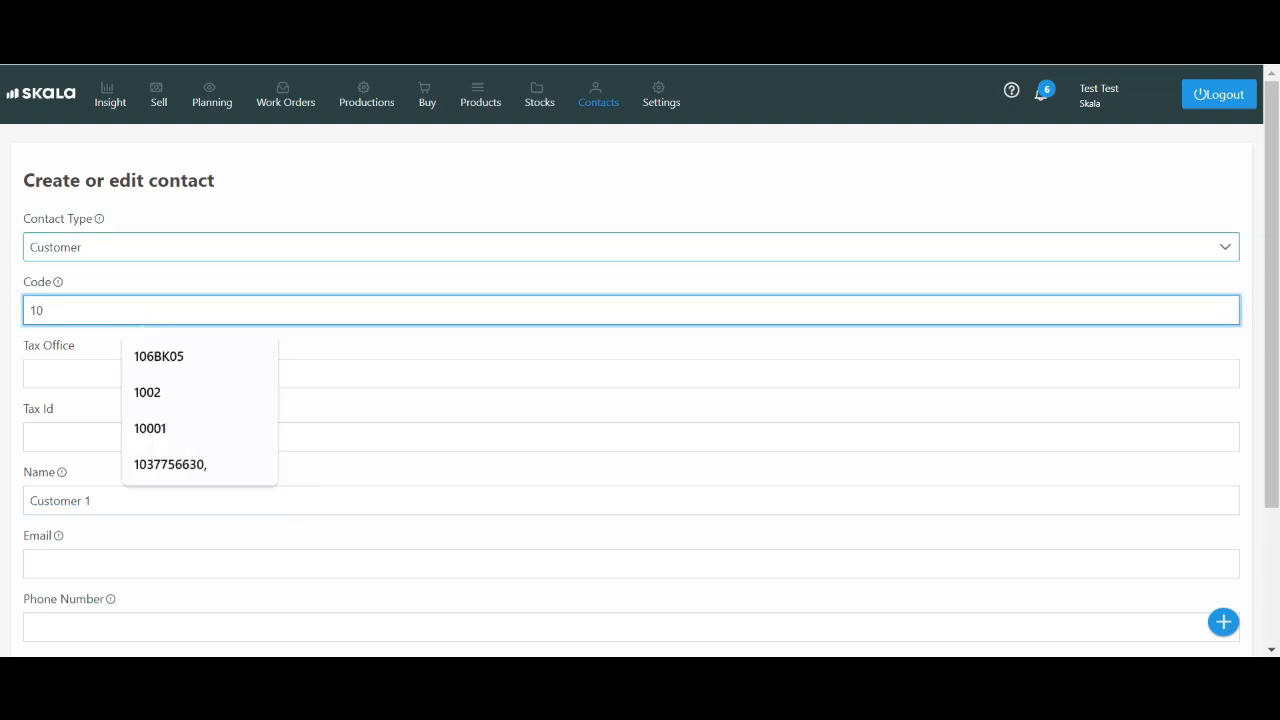
# Save the new customer contact
pyautogui.hotkey('shift', 'Tab')
pyautogui.press('Down')
pyautogui.press('Return')
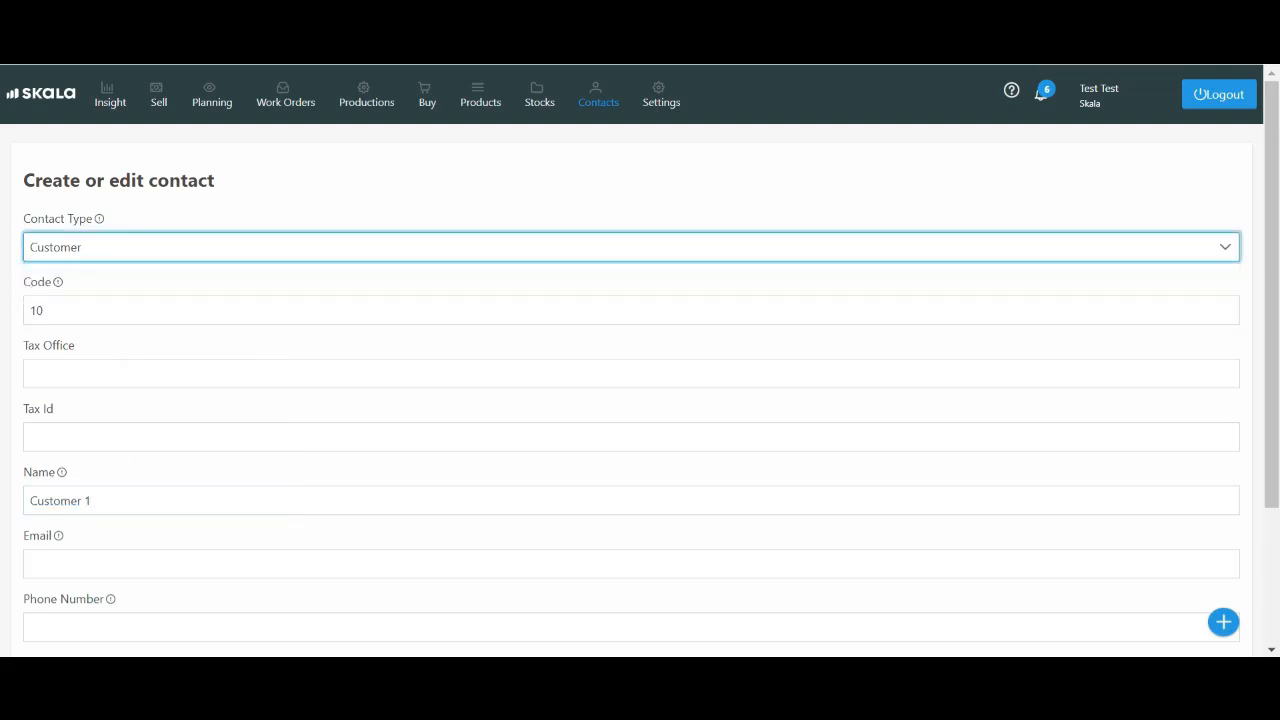
pyautogui.scroll(-2, 640, 400)
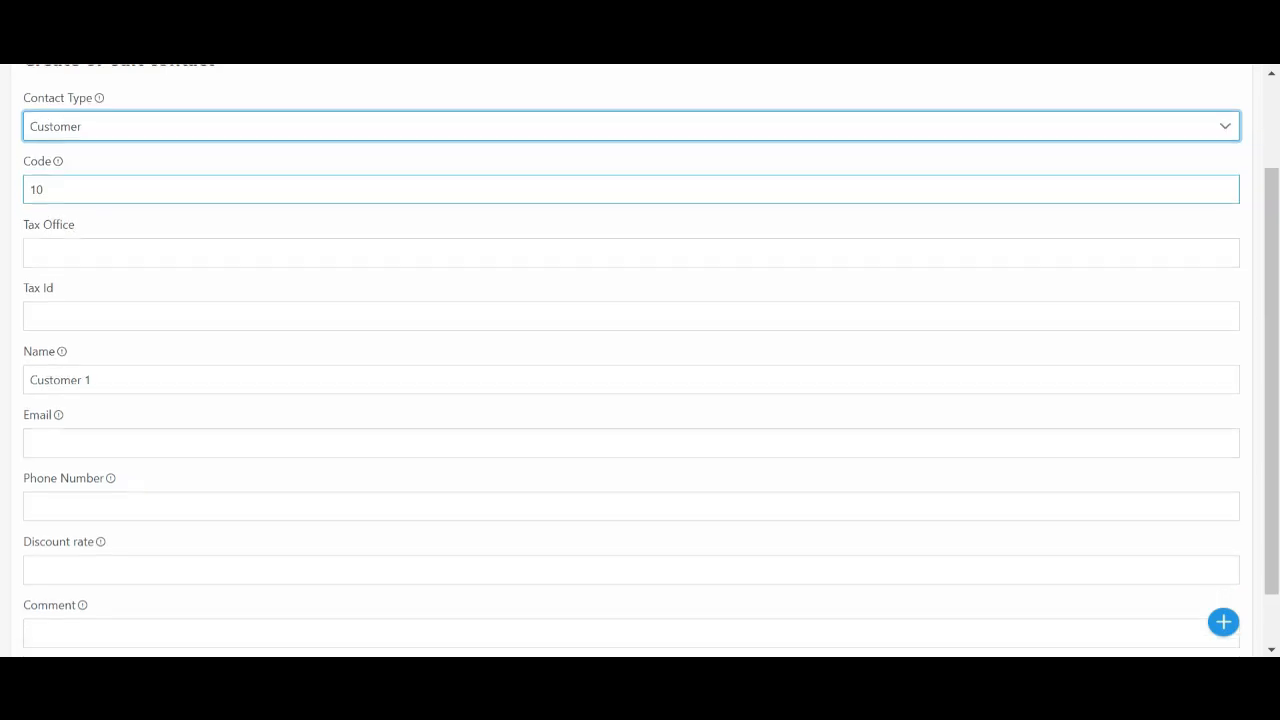
pyautogui.scroll(2, 640, 400)
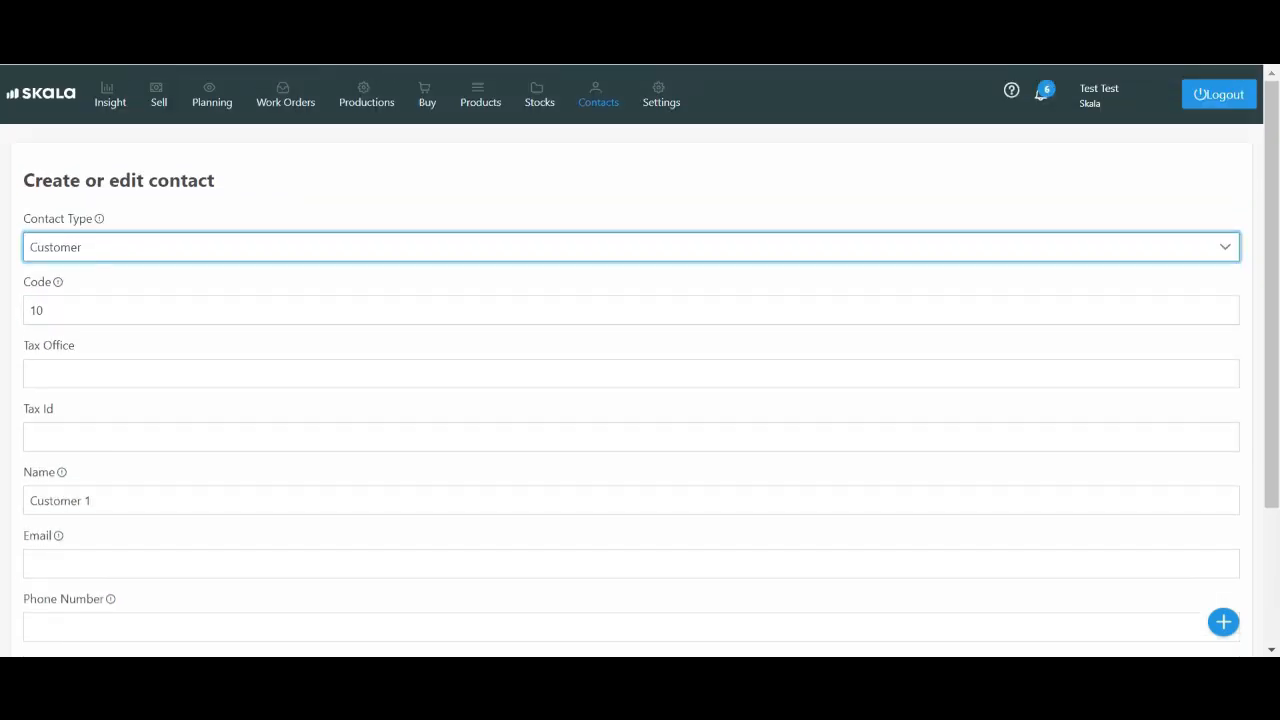
pyautogui.press('Down')
pyautogui.press('Return')
pyautogui.scroll(-1, 640, 400)
pyautogui.scroll(-1, 640, 400)
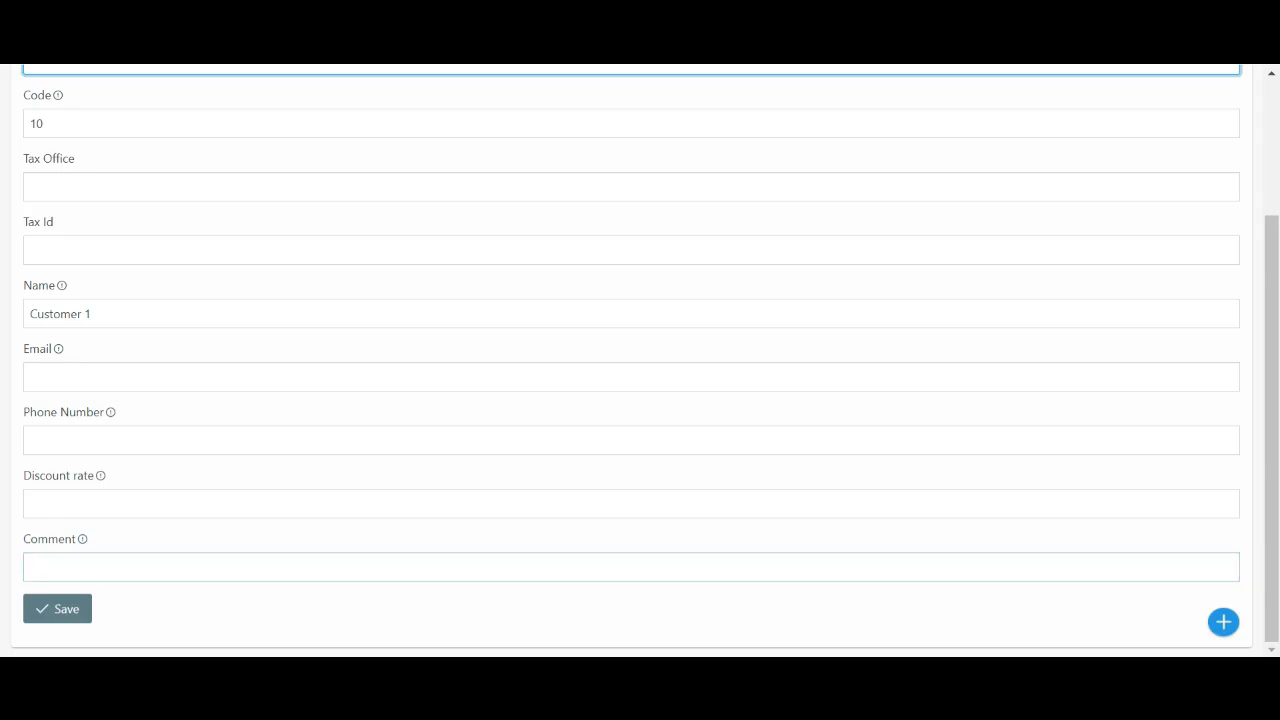
pyautogui.click(630, 567)
pyautogui.press('Tab')
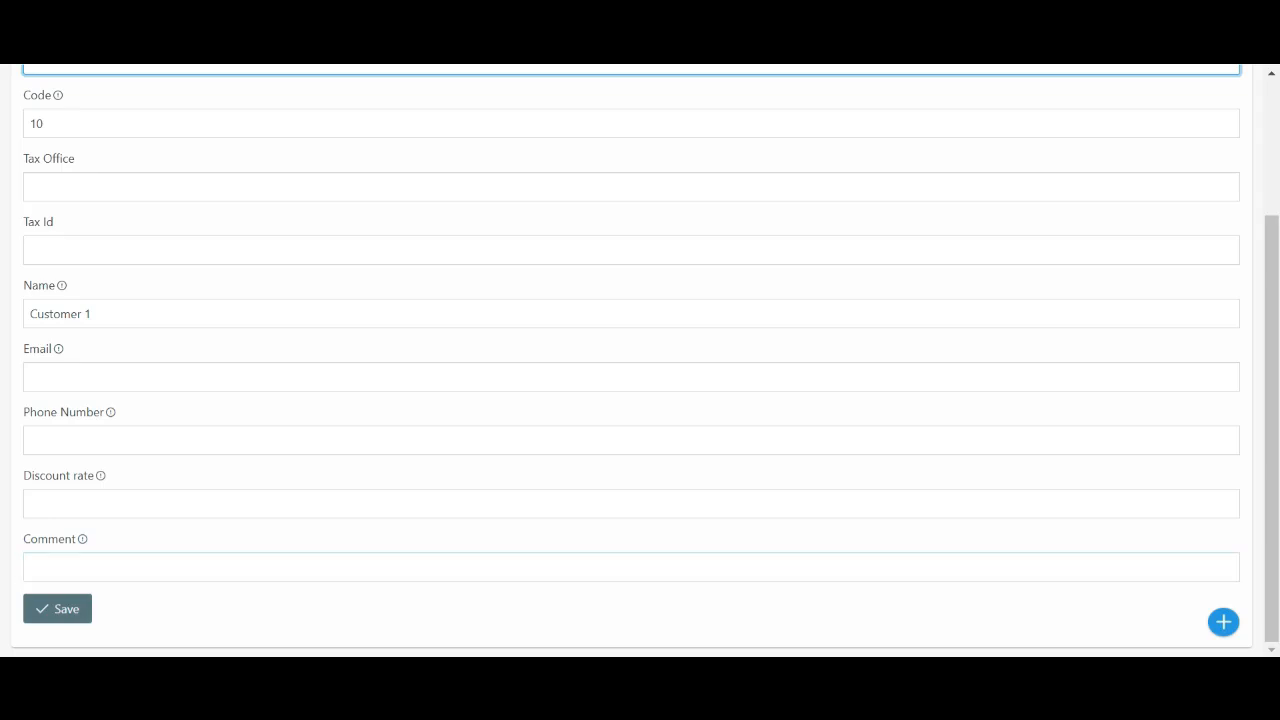
pyautogui.press('Return')
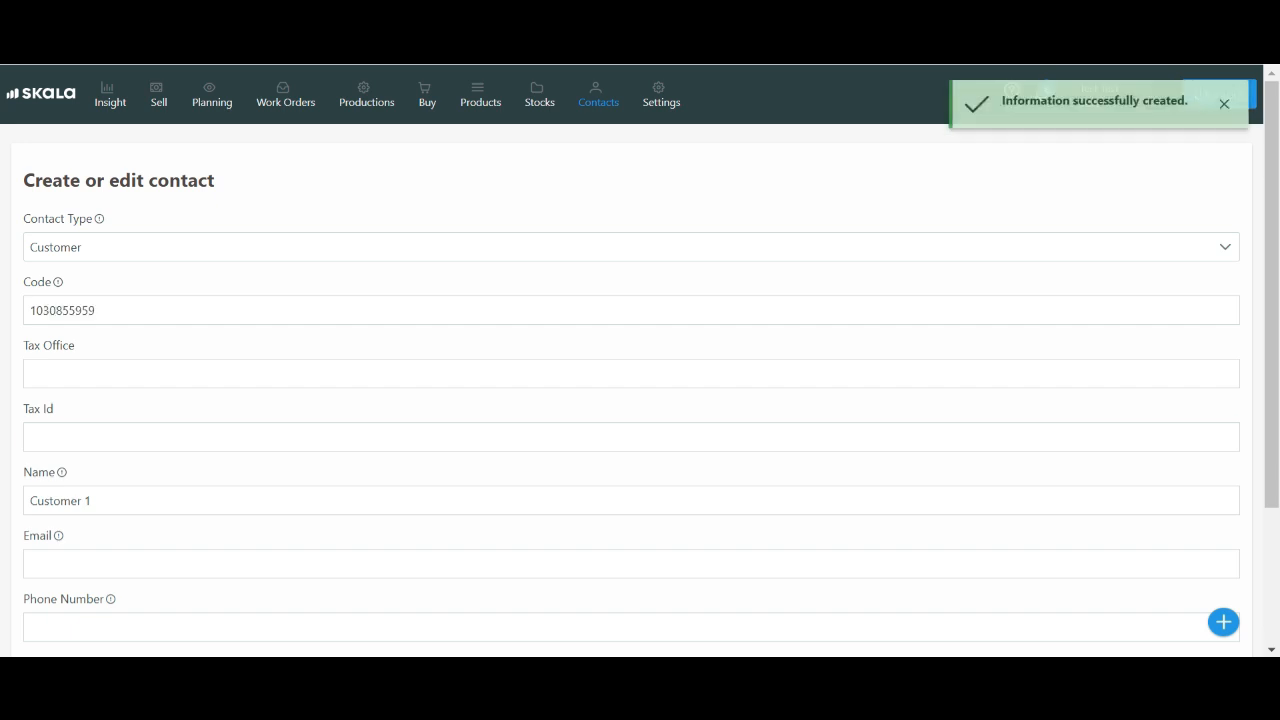
# Start a new sales order and select Customer 1 as its customer
pyautogui.moveTo(1223, 622)
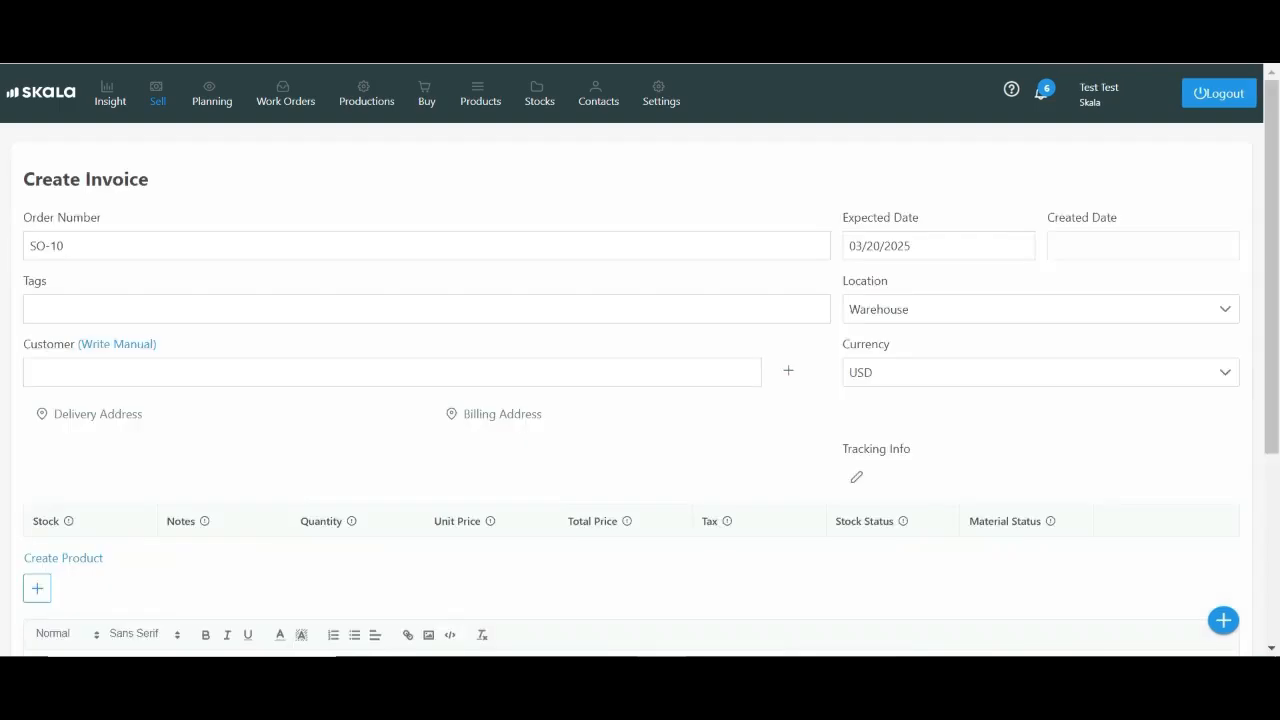
pyautogui.click(392, 372)
pyautogui.write('cust')
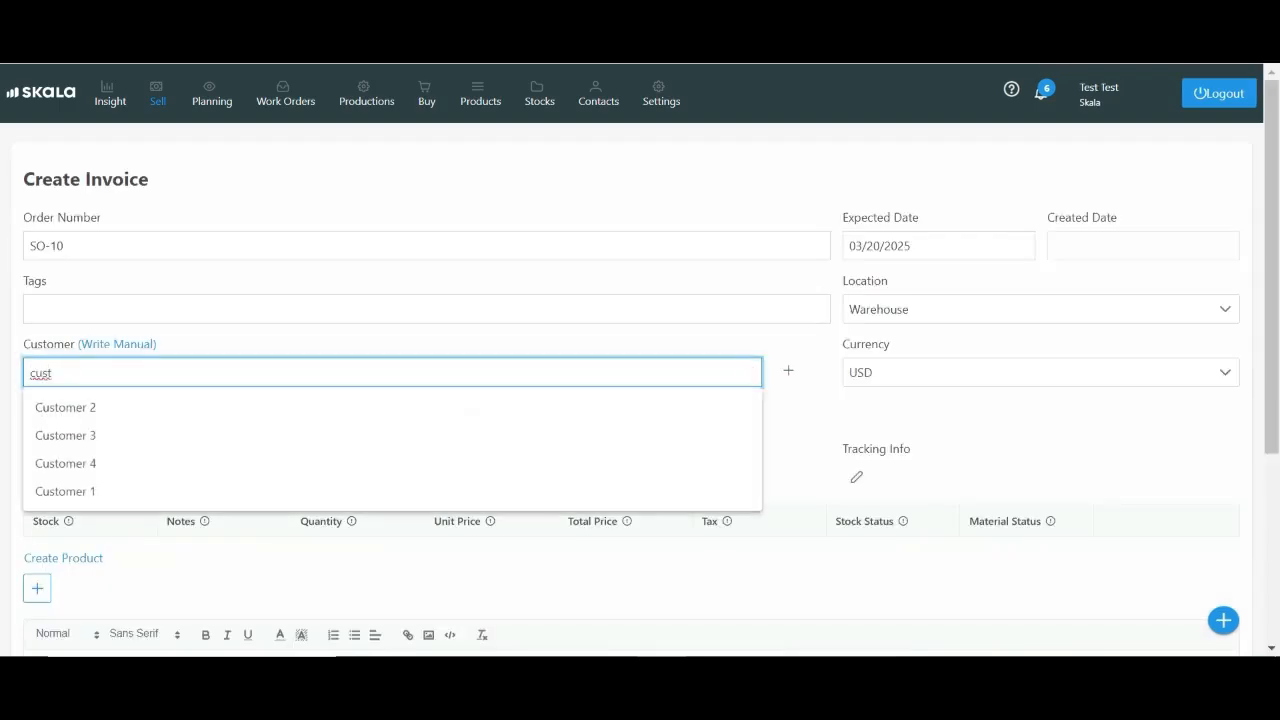
pyautogui.press('Up')
pyautogui.press('Return')
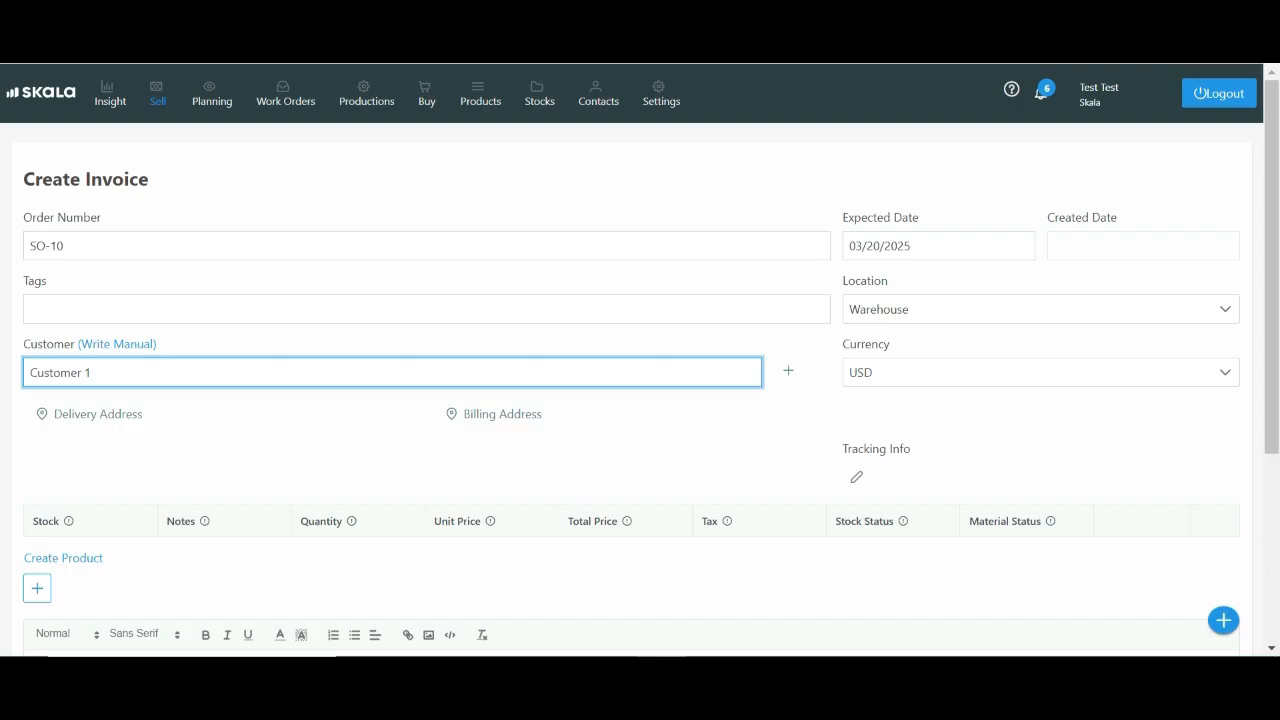
# Add the Door product as an item on the sales order
pyautogui.click(37, 588)
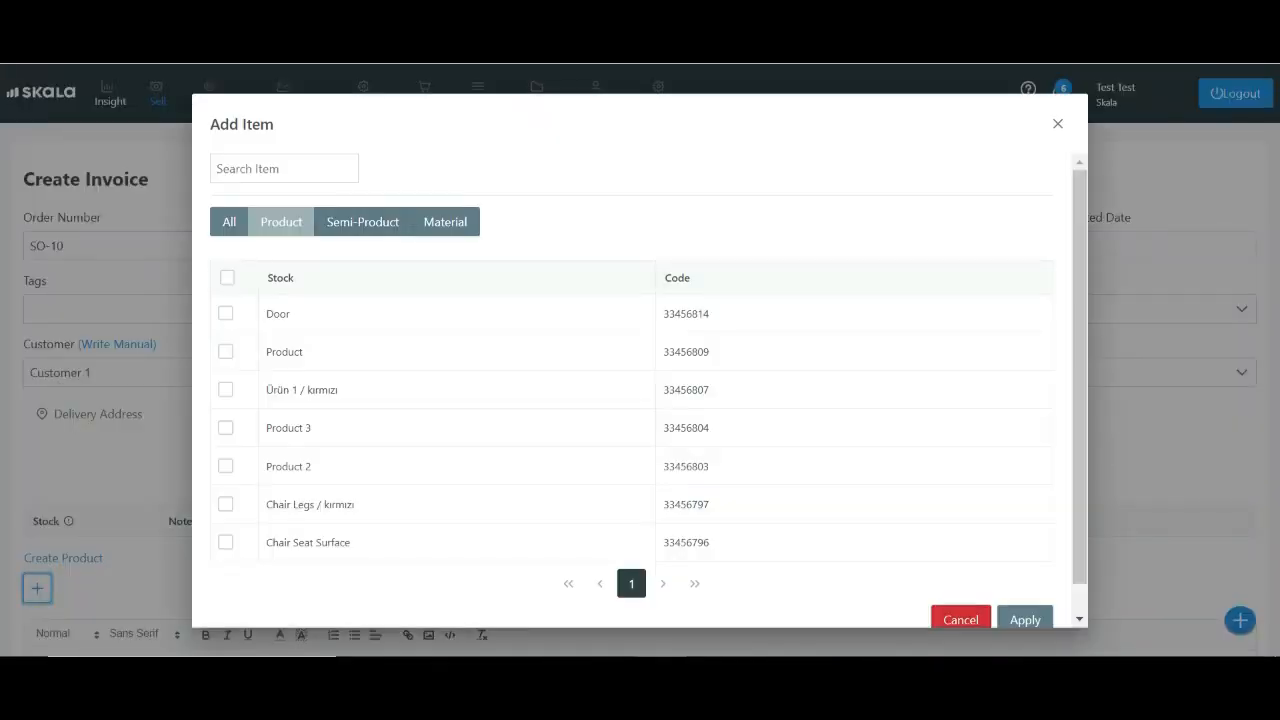
pyautogui.click(225, 313)
pyautogui.click(1024, 619)
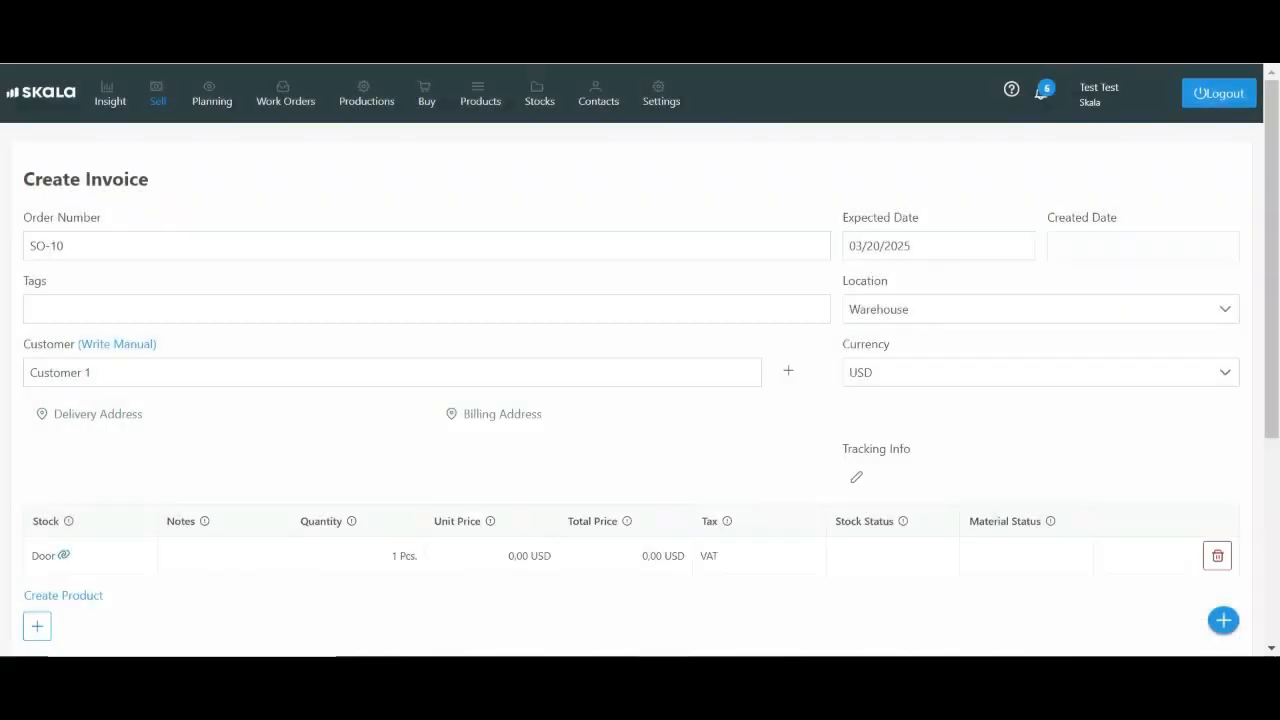
# Create a work order to make the Door from the sales order line and review its materials and operations
pyautogui.scroll(-1, 640, 353)
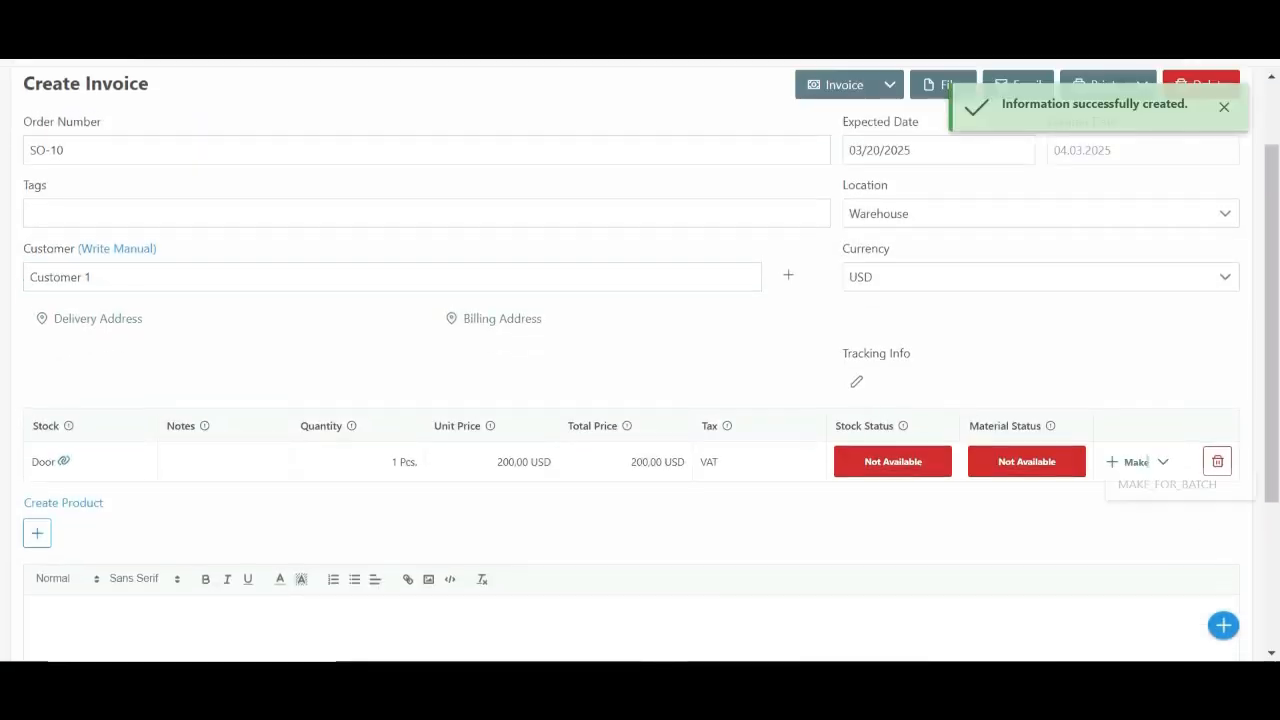
pyautogui.click(1130, 457)
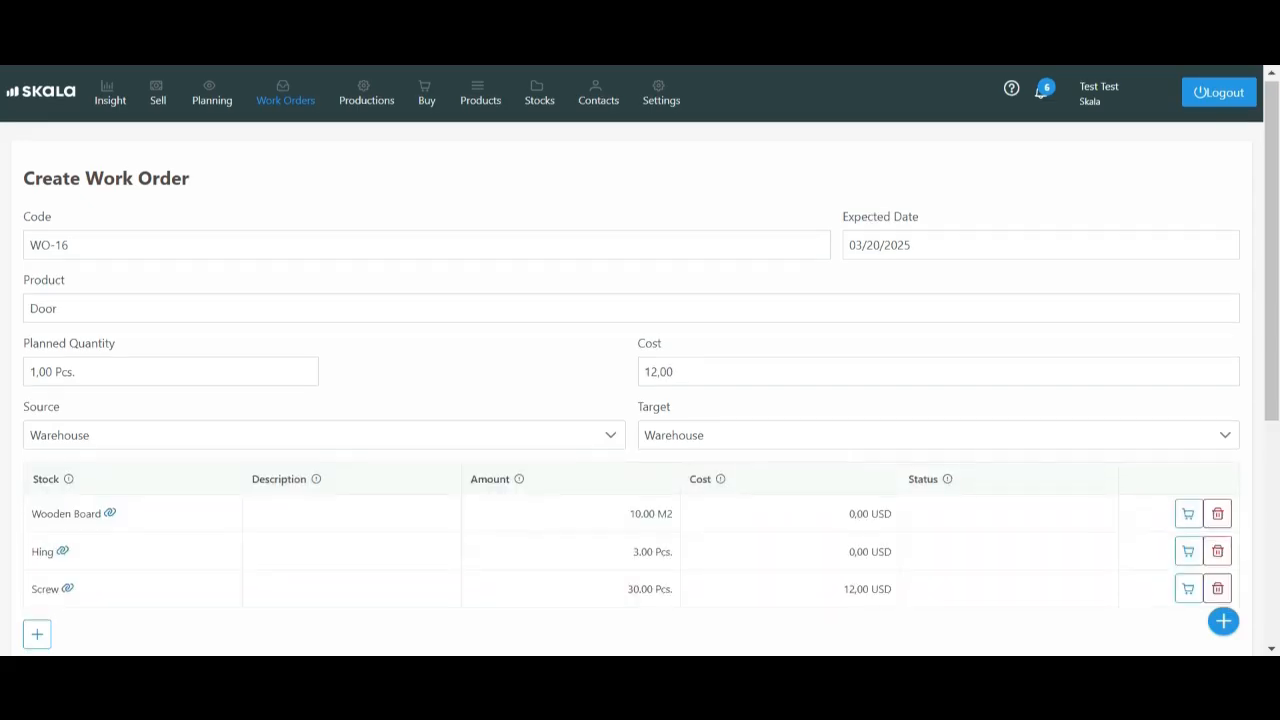
pyautogui.scroll(-2, 640, 360)
pyautogui.scroll(-2, 640, 360)
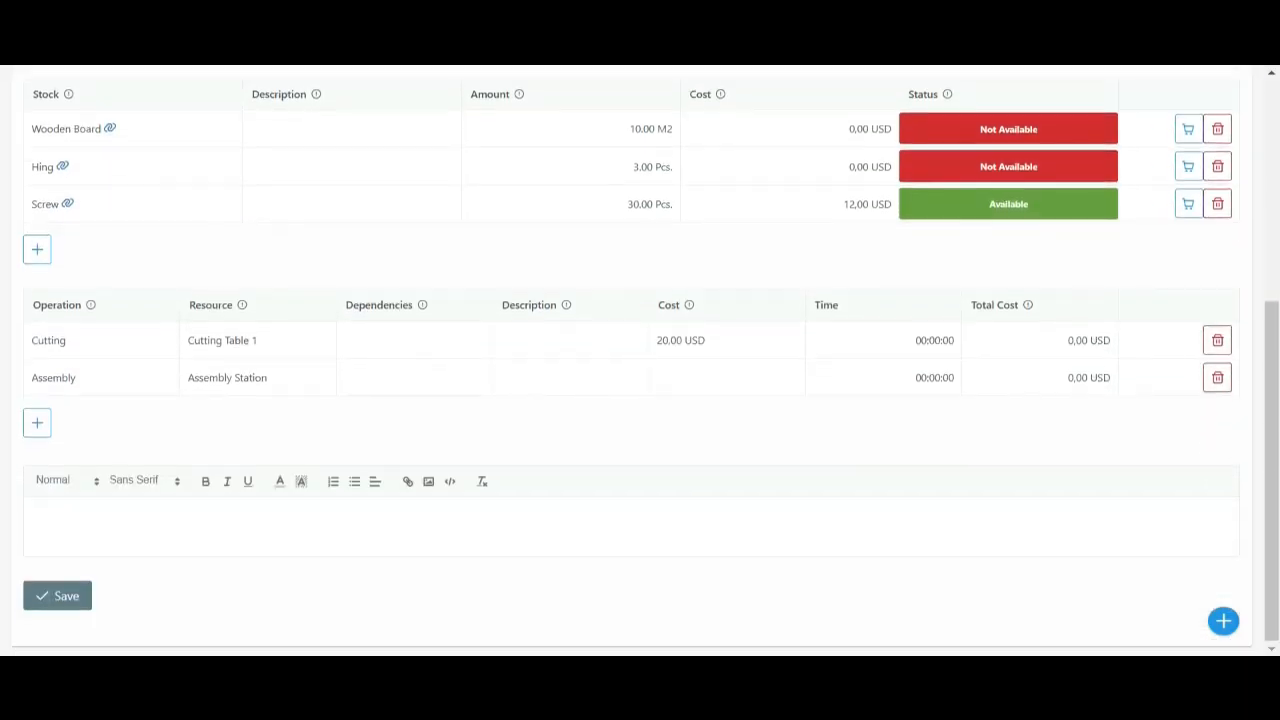
pyautogui.scroll(3, 640, 360)
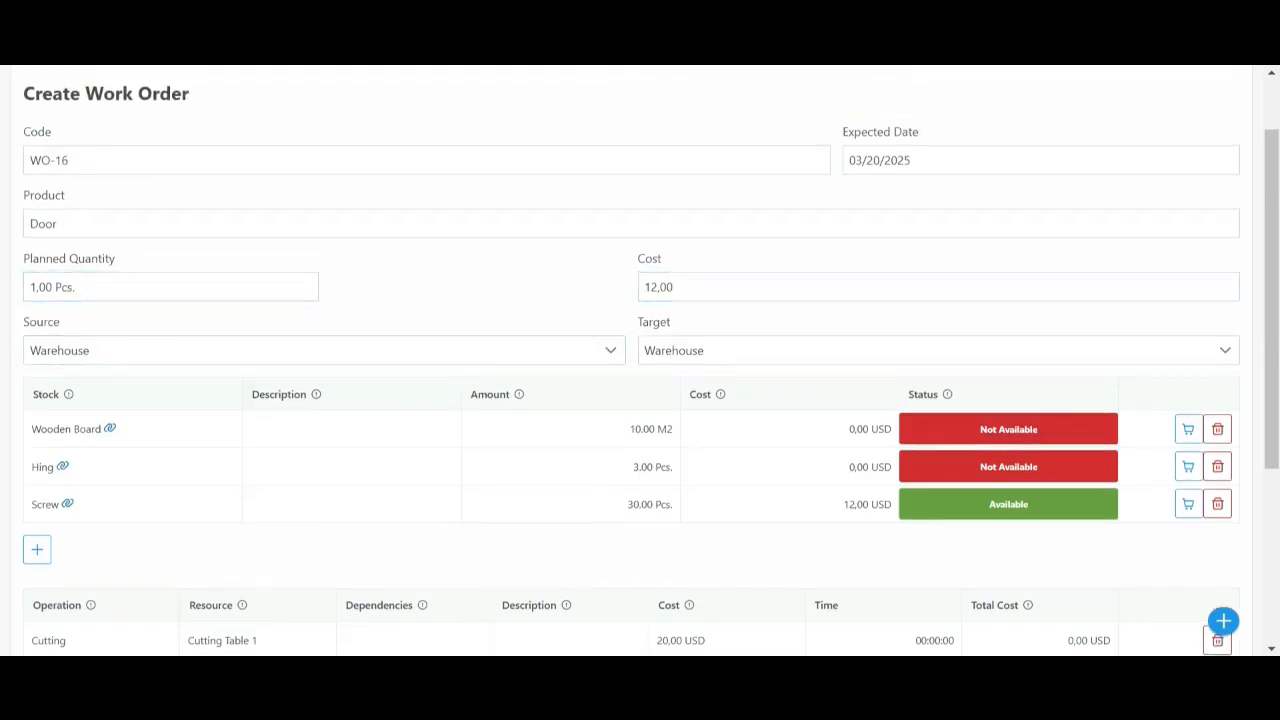
# Save the Door work order
pyautogui.scroll(-3, 640, 360)
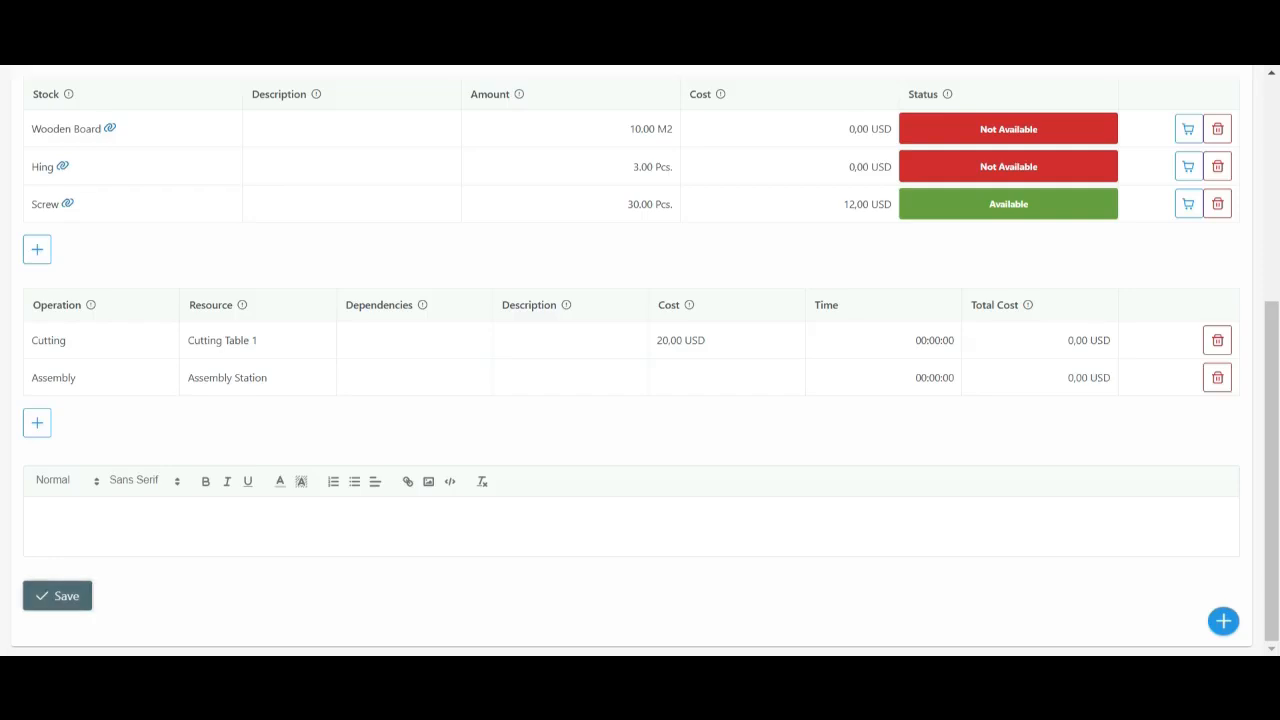
pyautogui.click(57, 595)
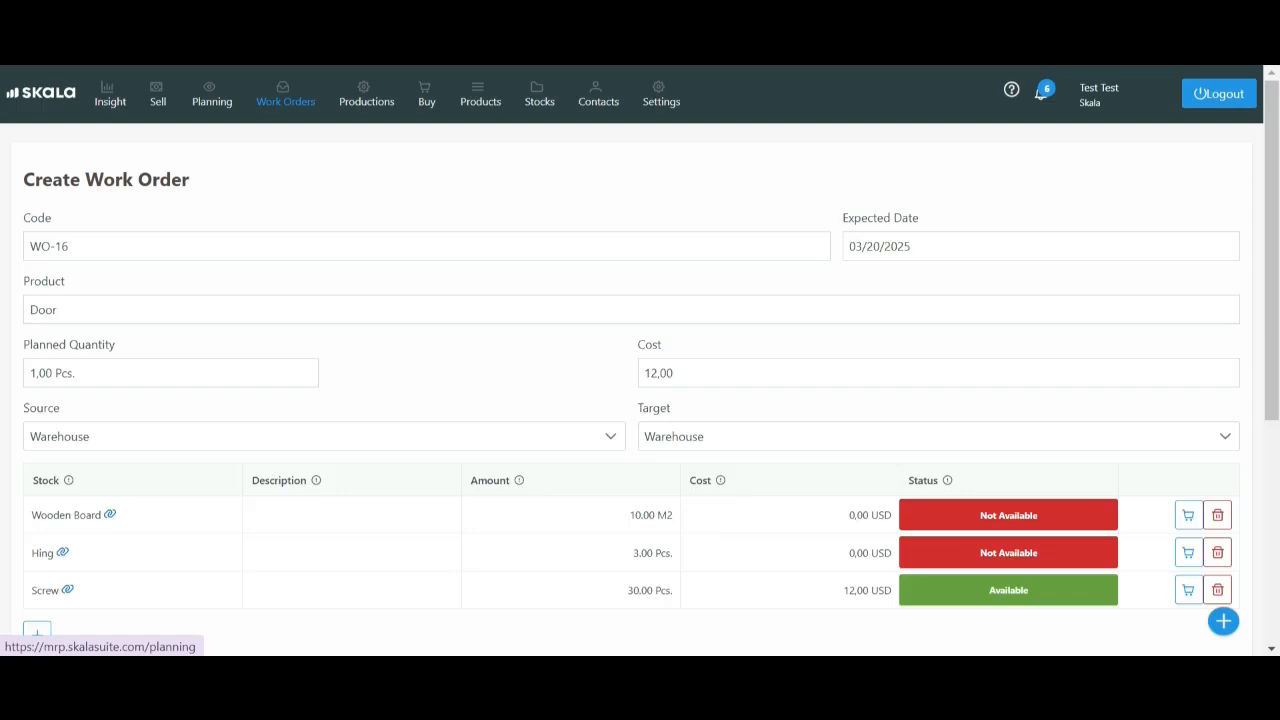
# Select the missing Wooden Board and Hinge materials in stock planning and create a purchase request for them
pyautogui.click(212, 95)
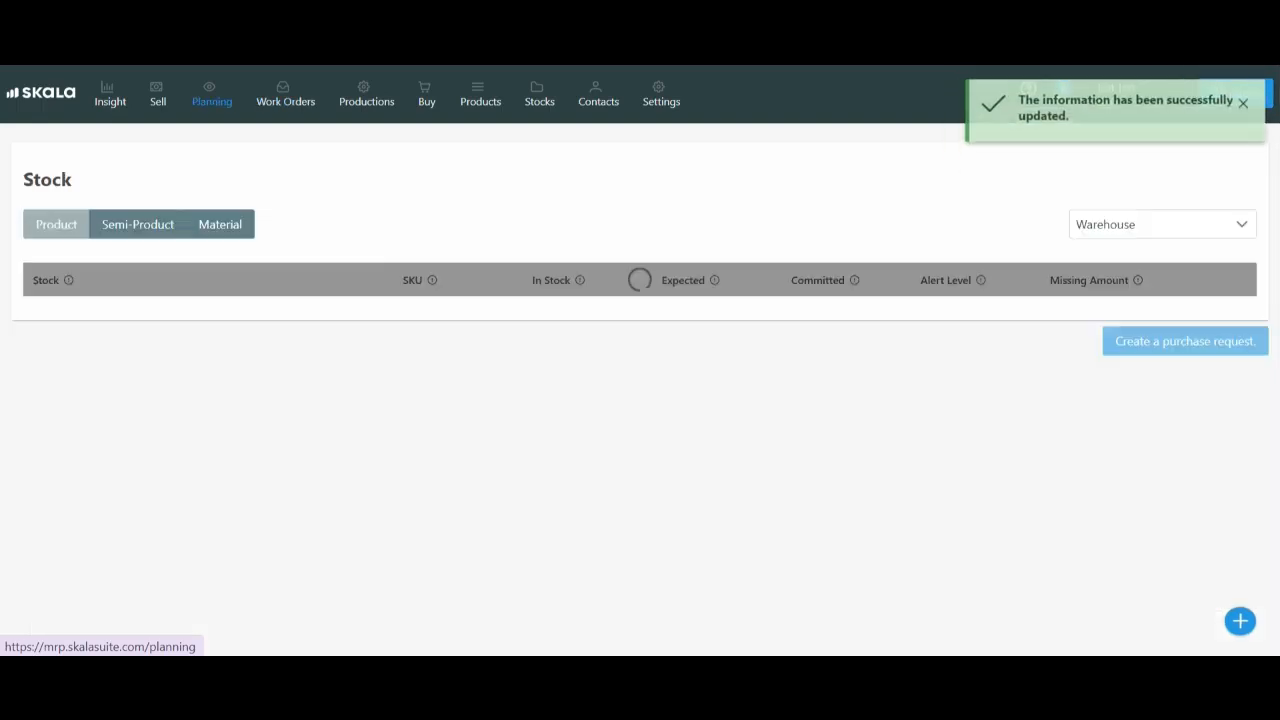
pyautogui.click(220, 224)
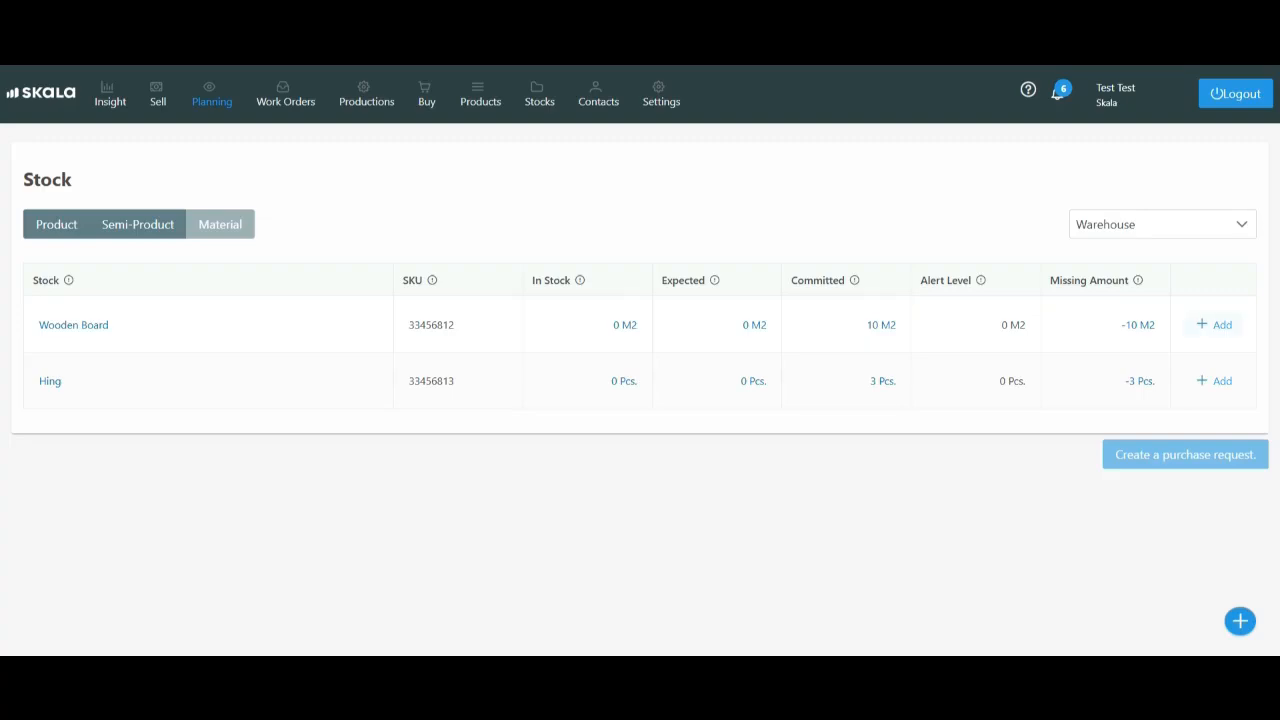
pyautogui.click(1214, 324)
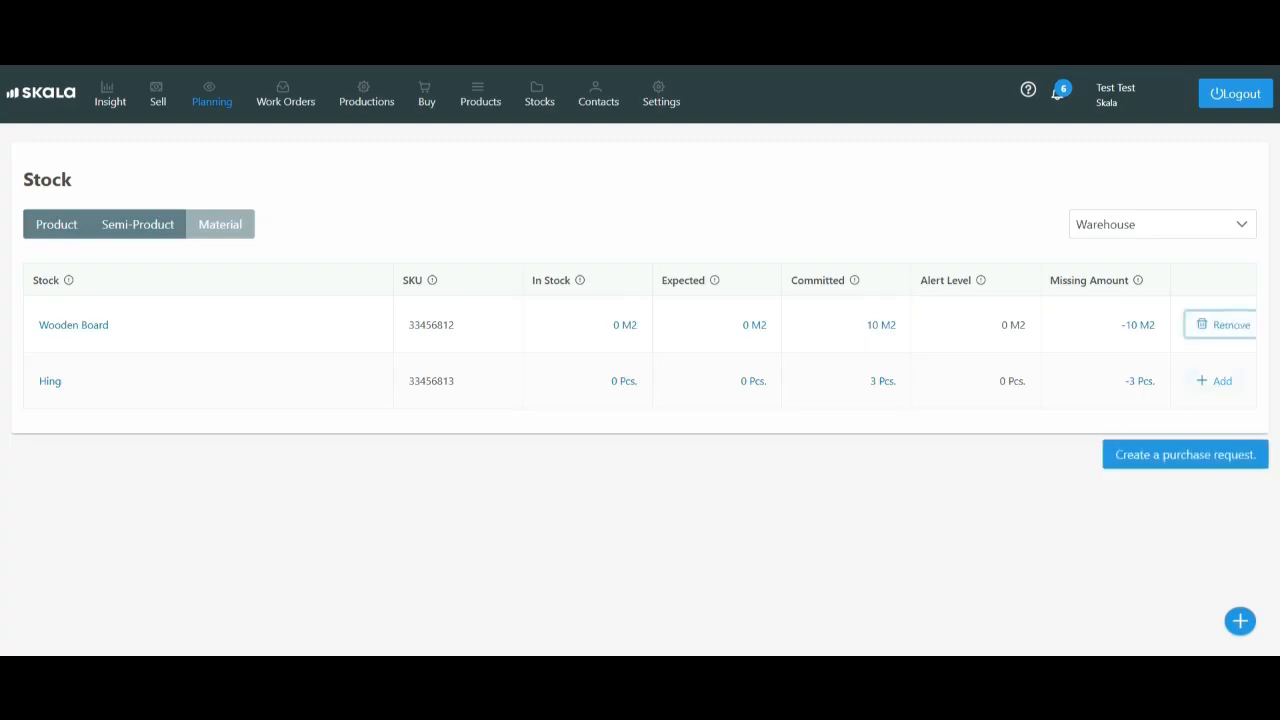
pyautogui.click(1214, 380)
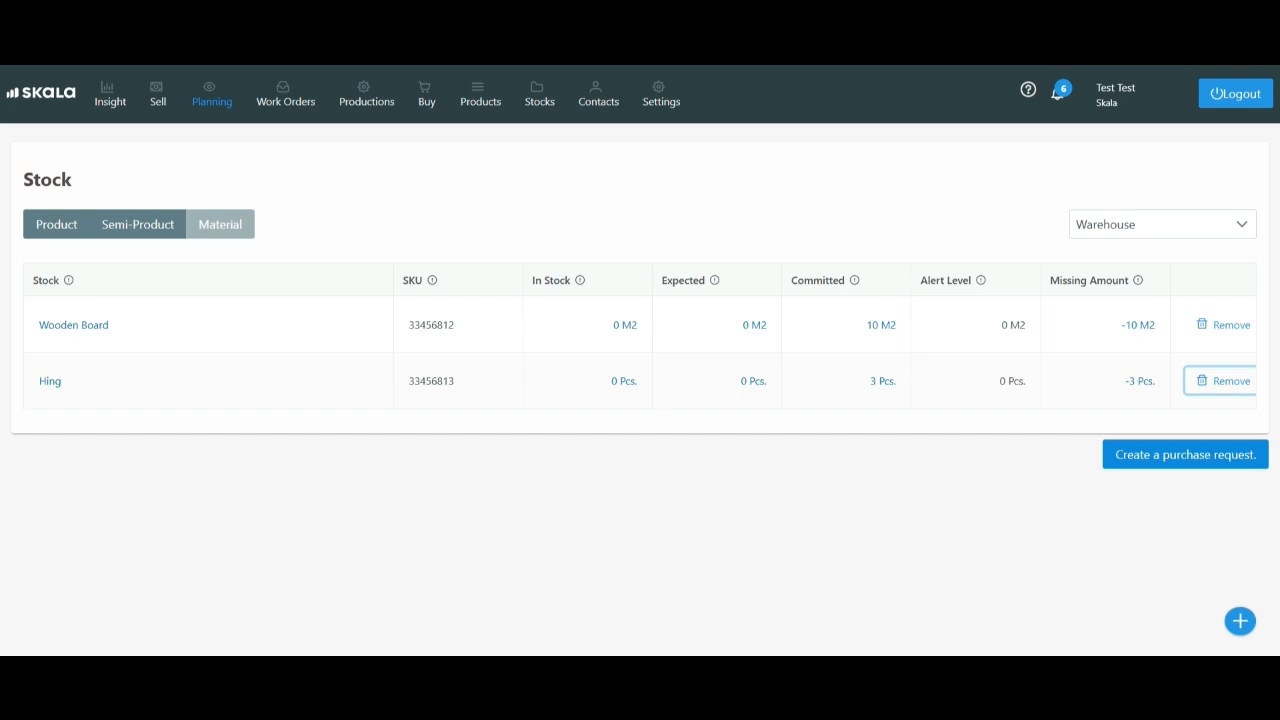
pyautogui.click(1185, 454)
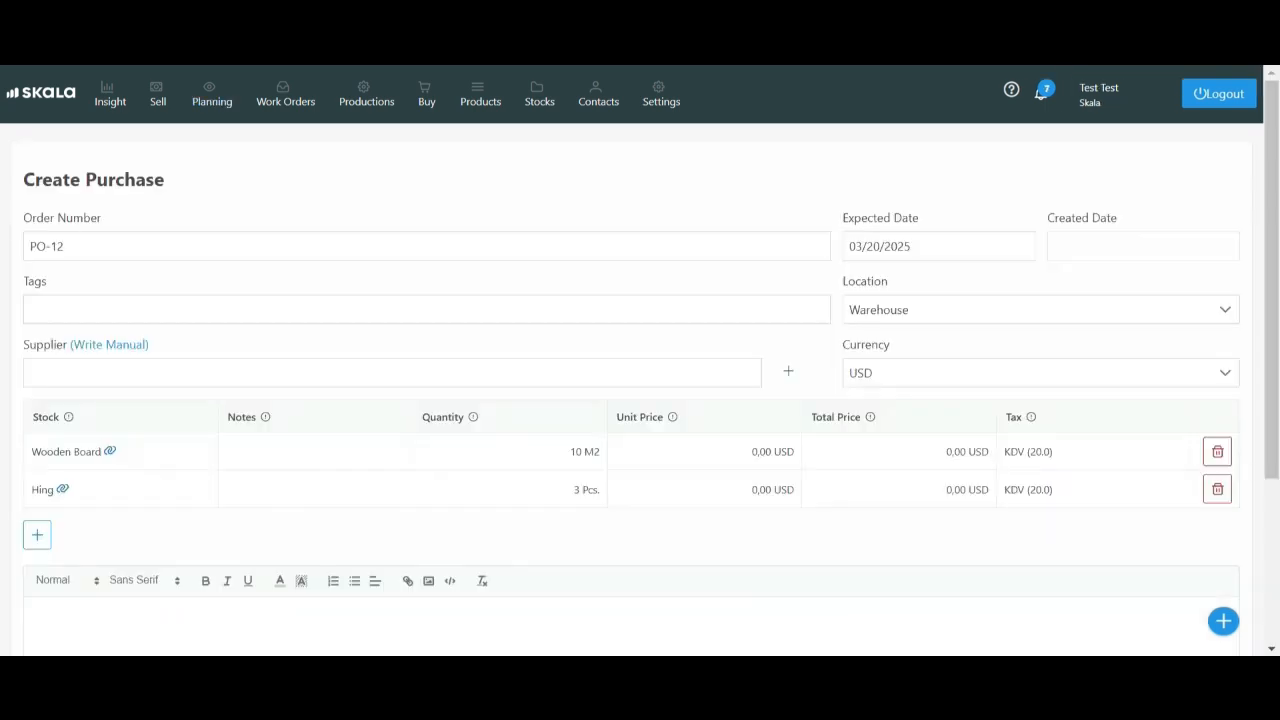
# Choose the existing supplier contact for the purchase order and save it
pyautogui.press('Tab')
pyautogui.press('Tab')
pyautogui.write('me')
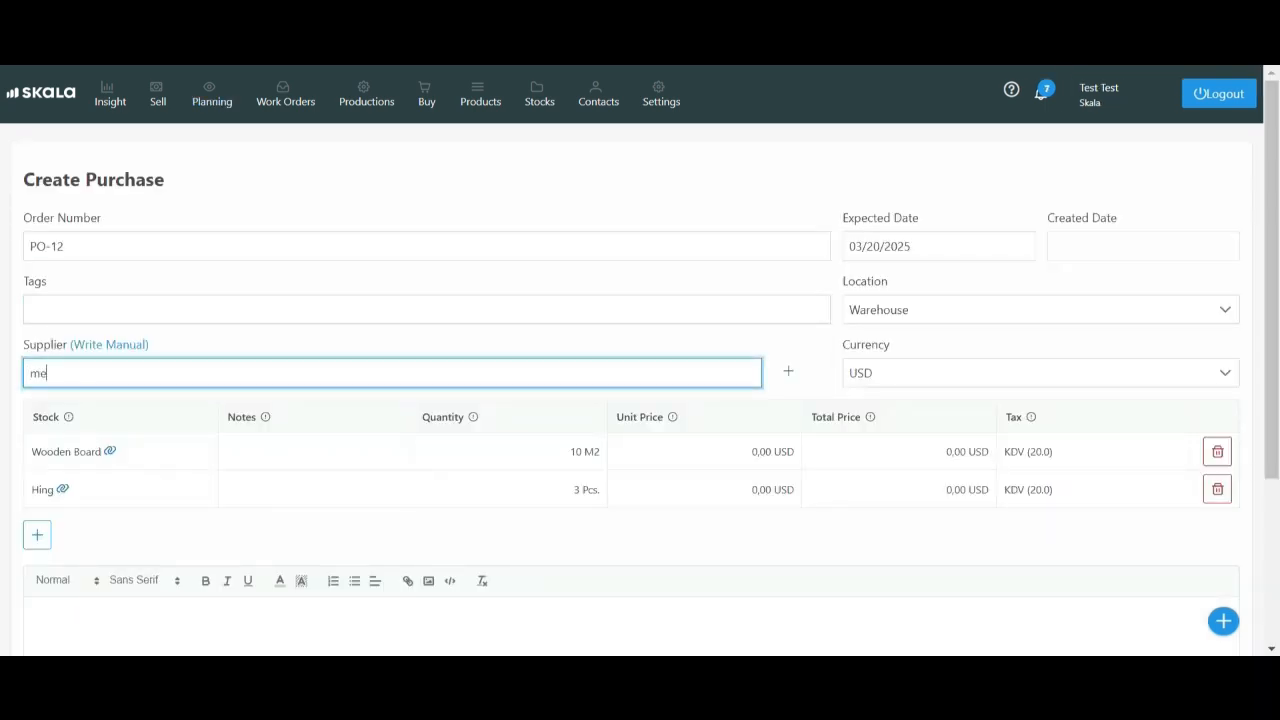
pyautogui.write('l')
pyautogui.press('Down')
pyautogui.press('Return')
pyautogui.scroll(-3, 640, 360)
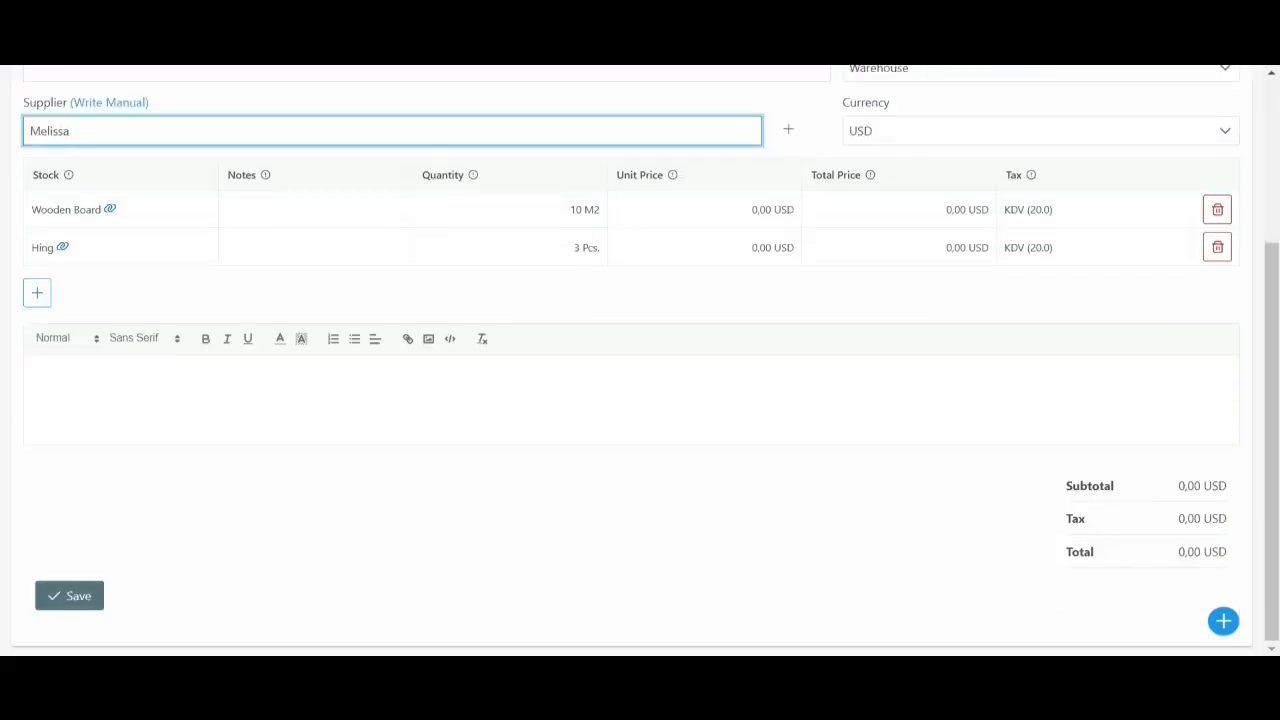
pyautogui.click(69, 595)
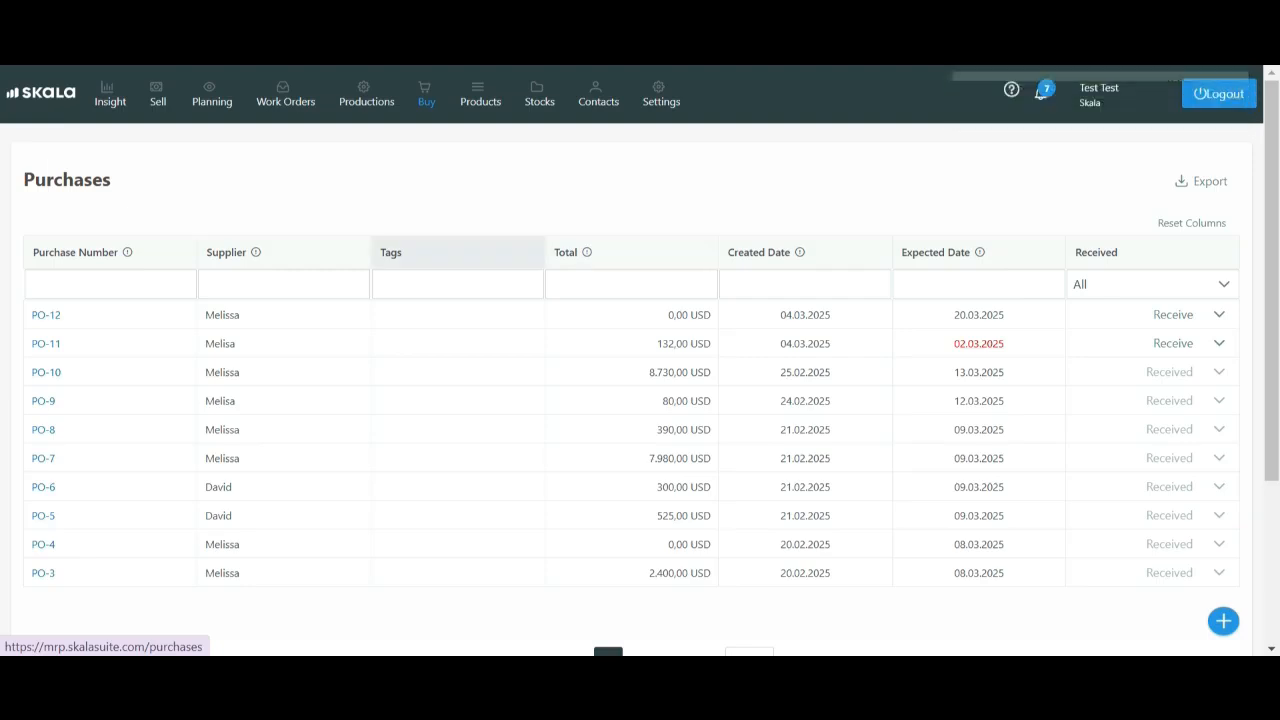
# Receive the newly created purchase order into stock
pyautogui.click(457, 284)
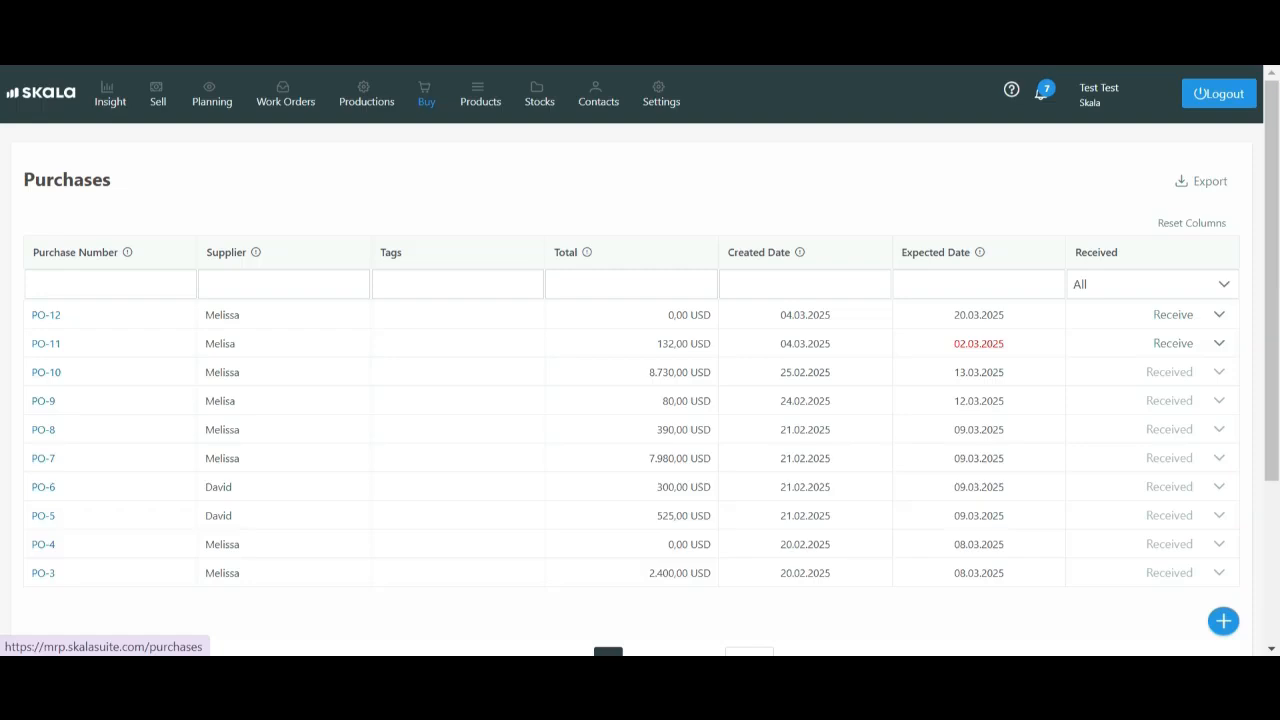
pyautogui.click(1219, 314)
pyautogui.click(1122, 375)
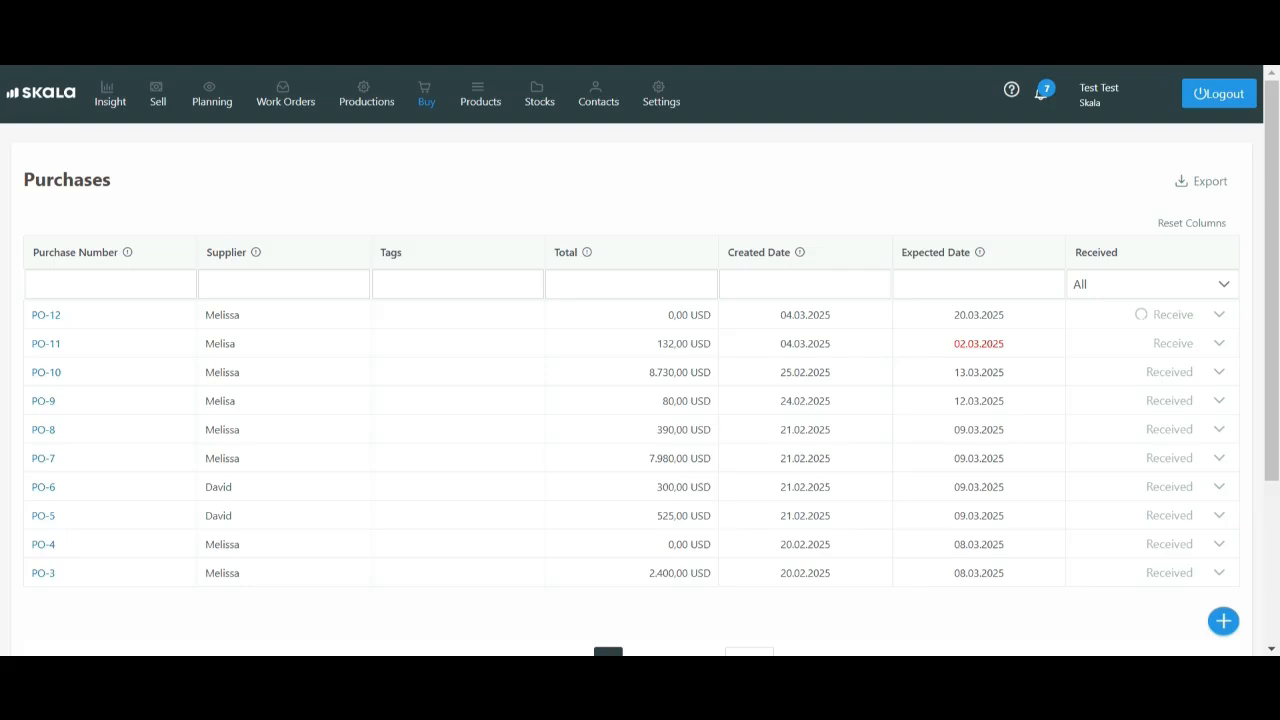
# Start and complete the Cutting and Assembly operations of the Door work order in production
pyautogui.click(285, 94)
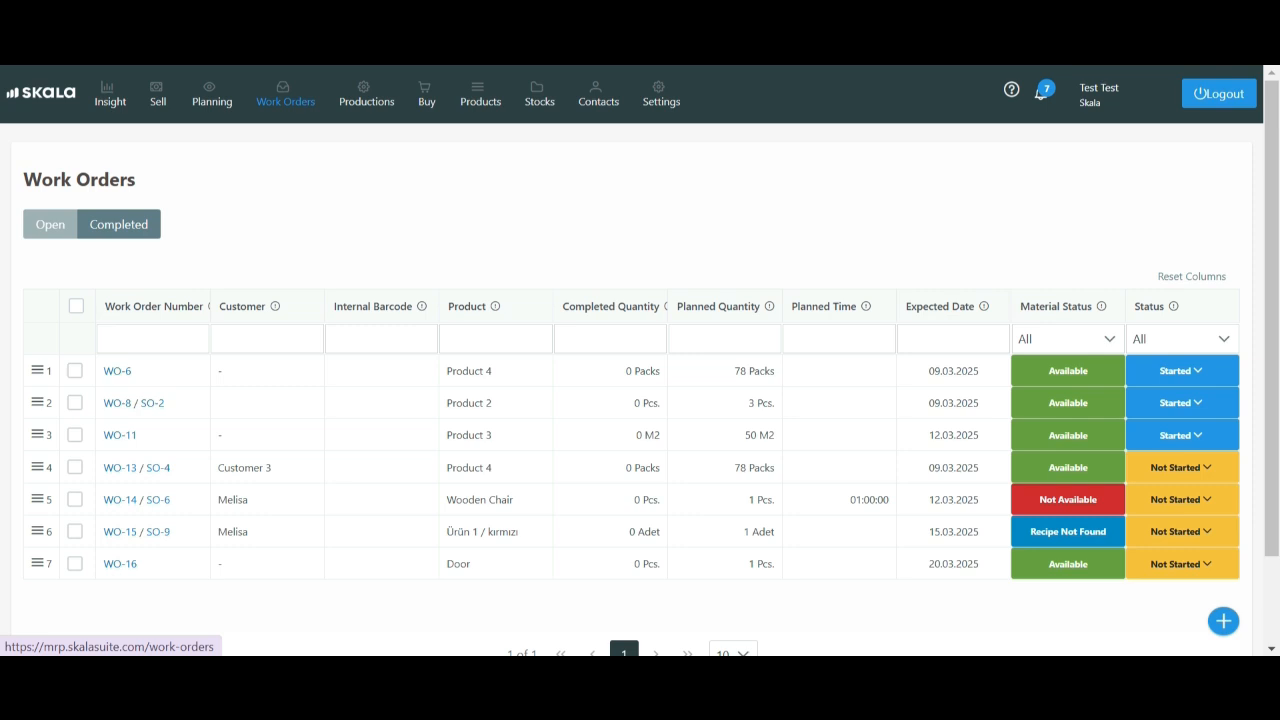
pyautogui.click(1181, 564)
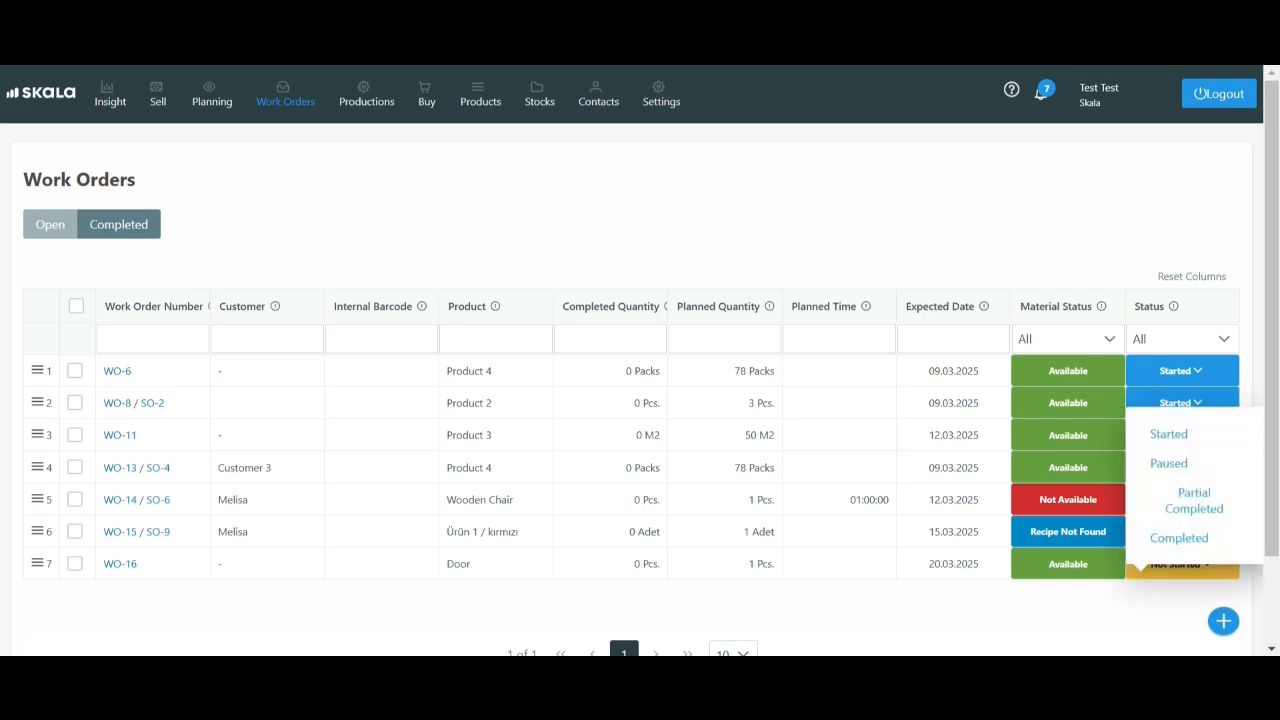
pyautogui.click(366, 95)
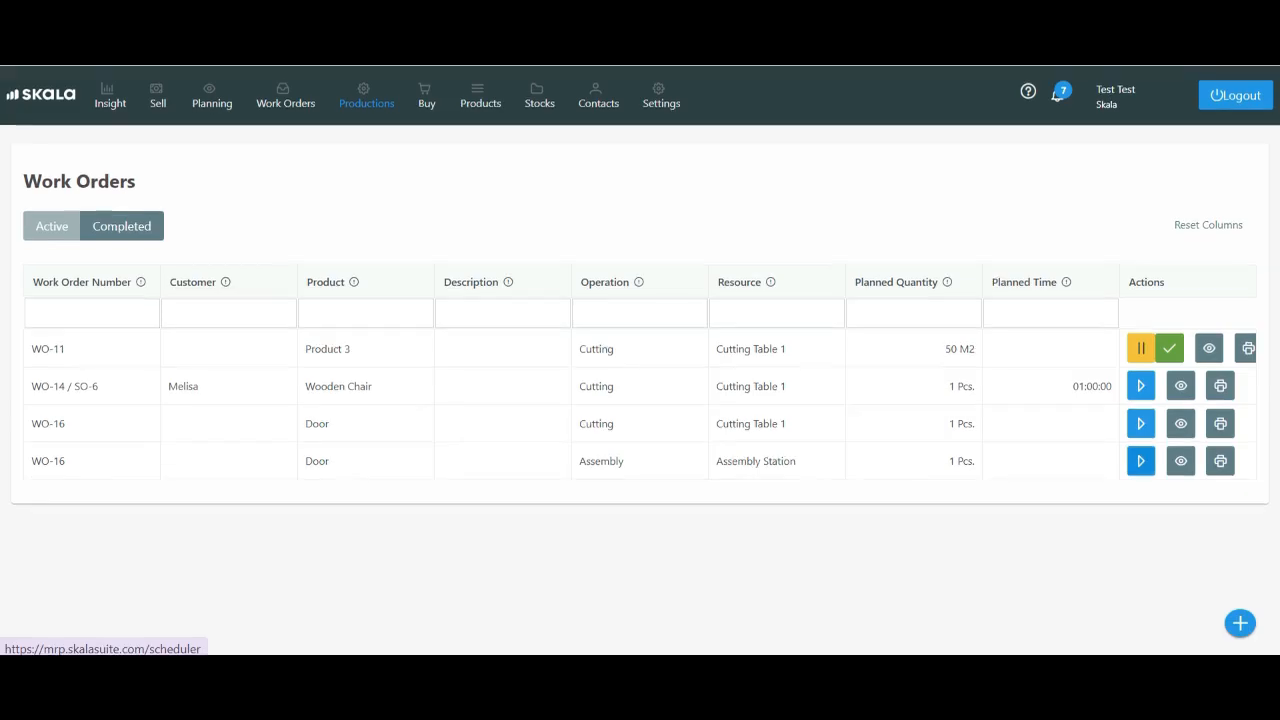
pyautogui.click(1140, 423)
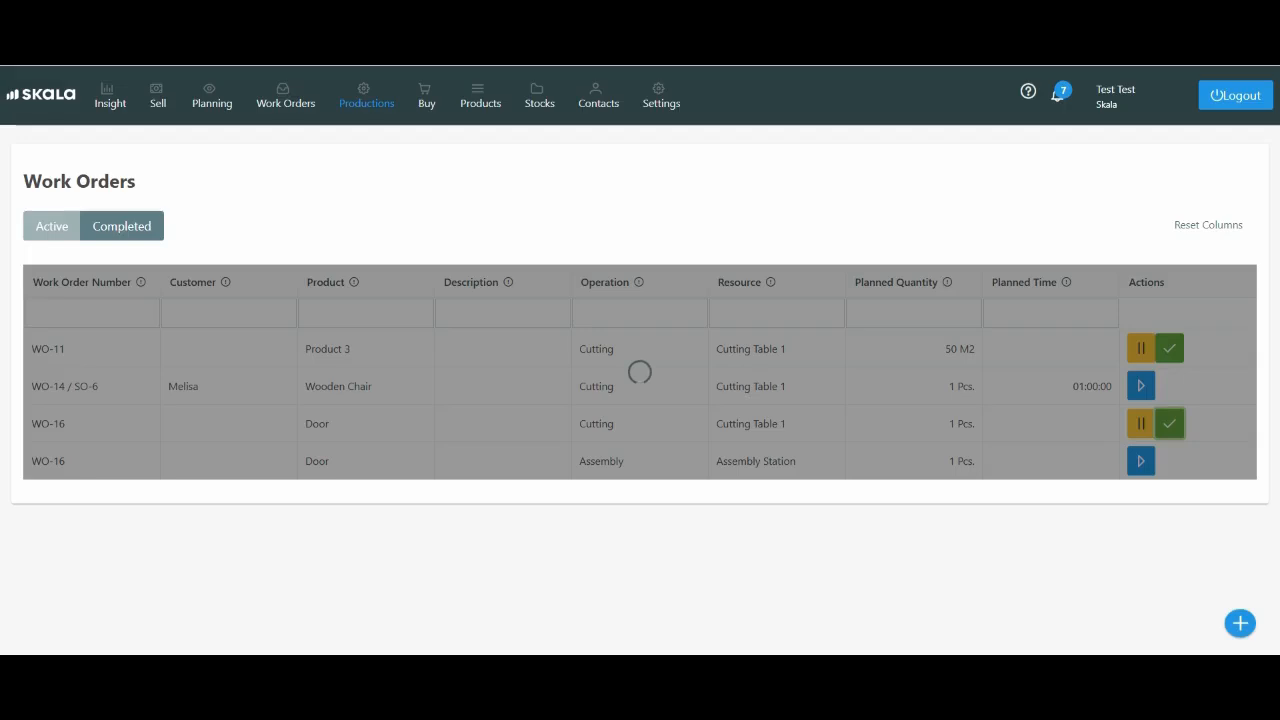
pyautogui.click(1141, 424)
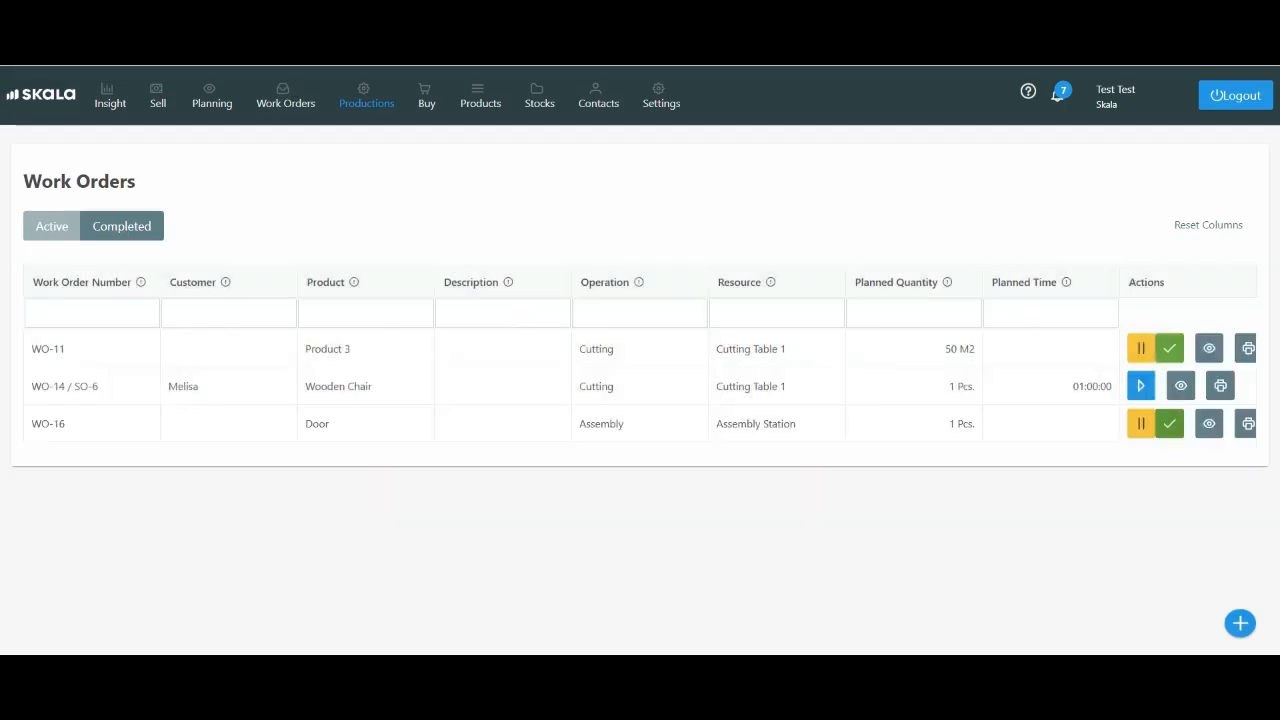
pyautogui.click(1169, 424)
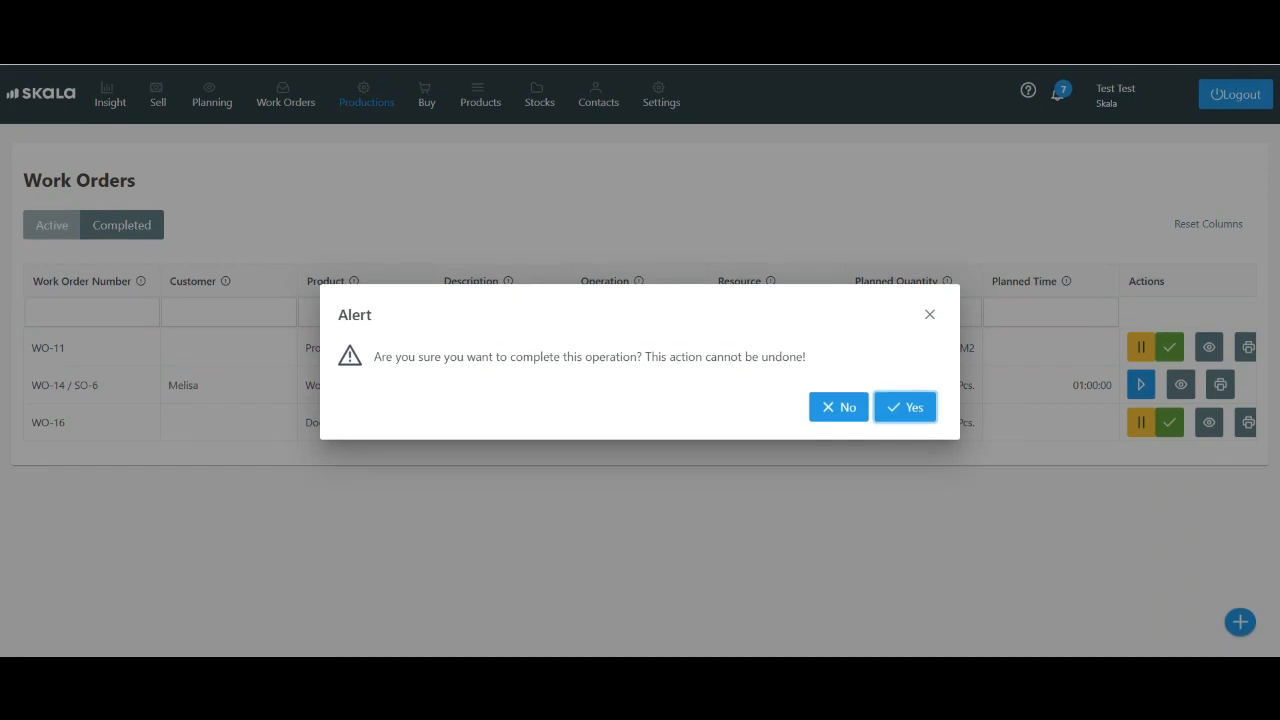
pyautogui.click(905, 407)
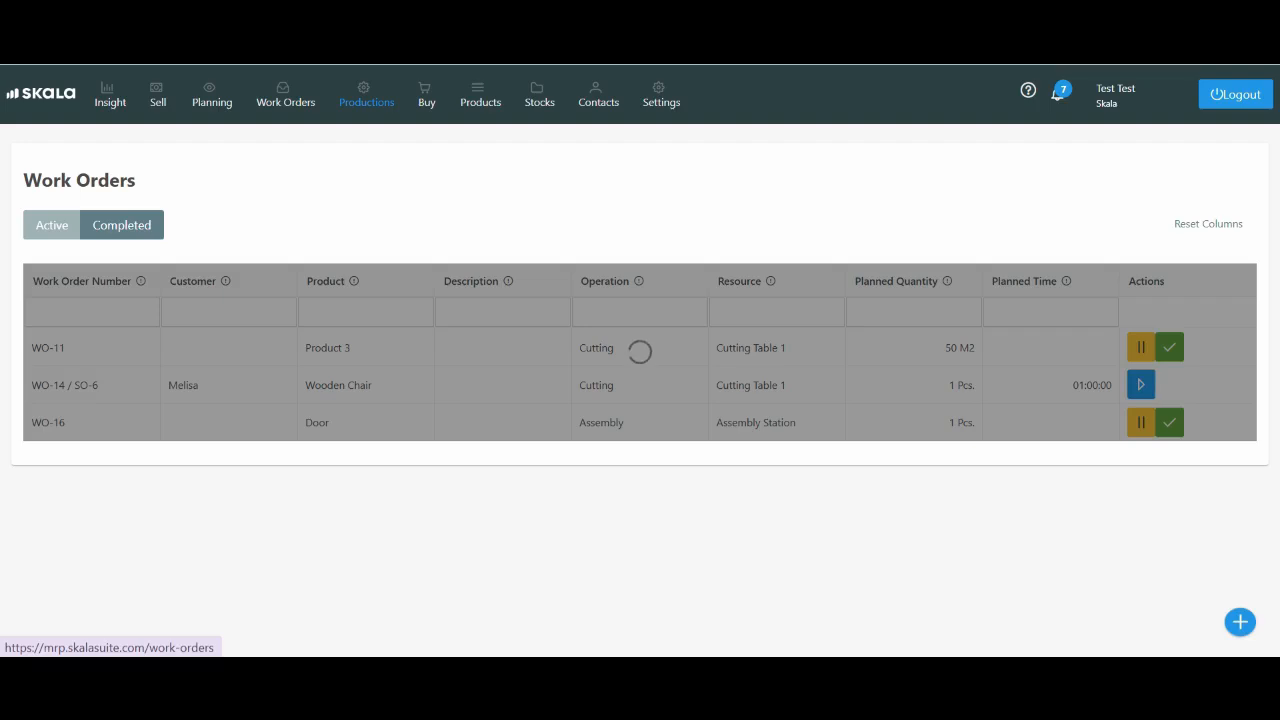
# Open the completed Door work order and review its cost and time insight
pyautogui.click(285, 97)
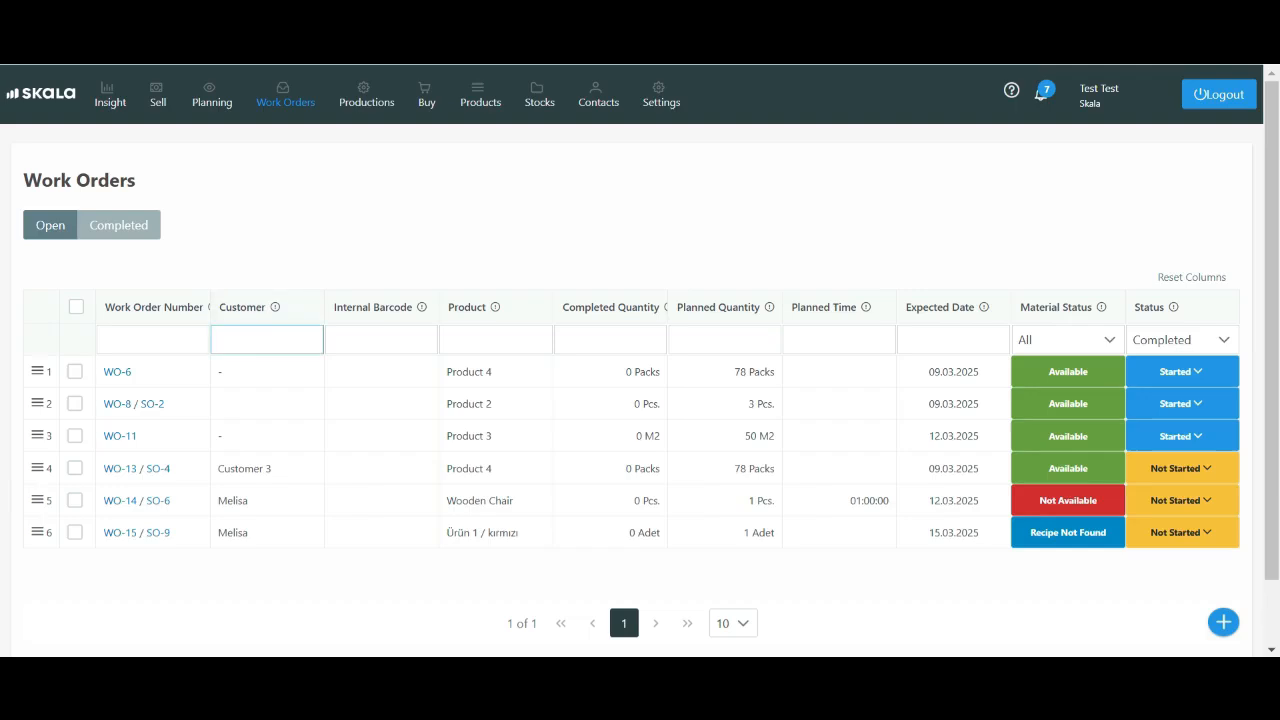
pyautogui.scroll(-2, 640, 400)
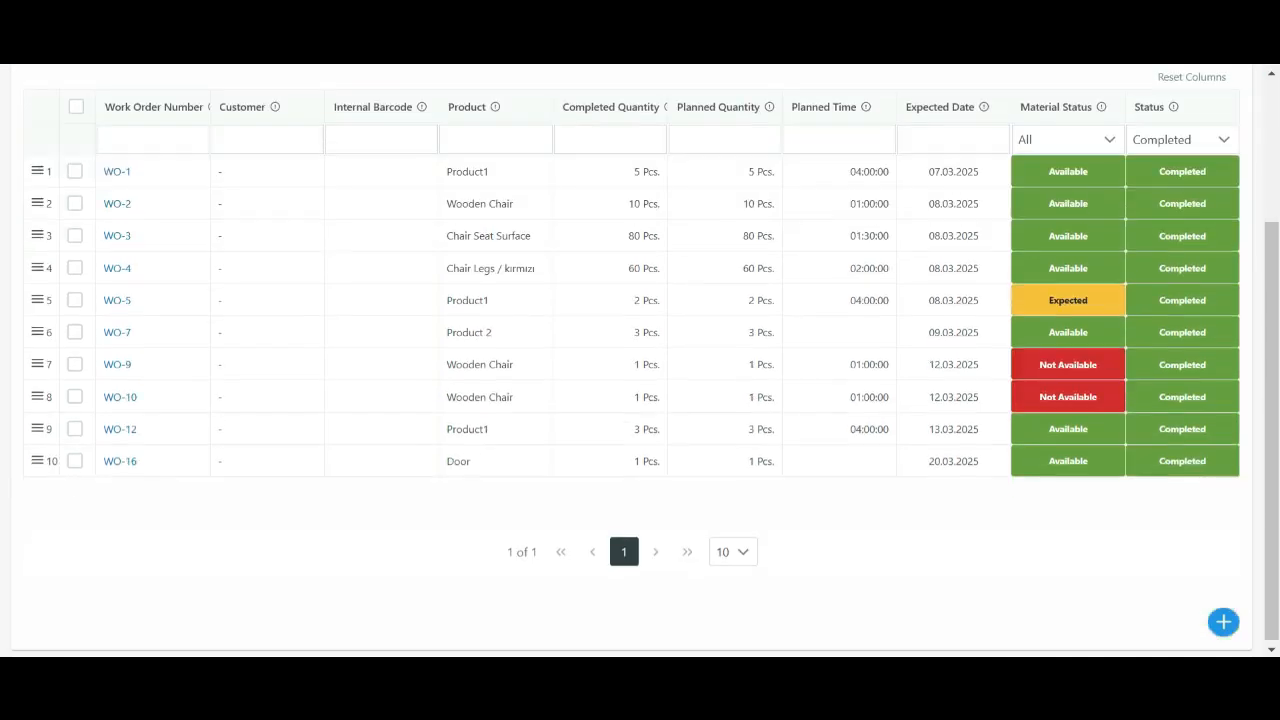
pyautogui.click(120, 459)
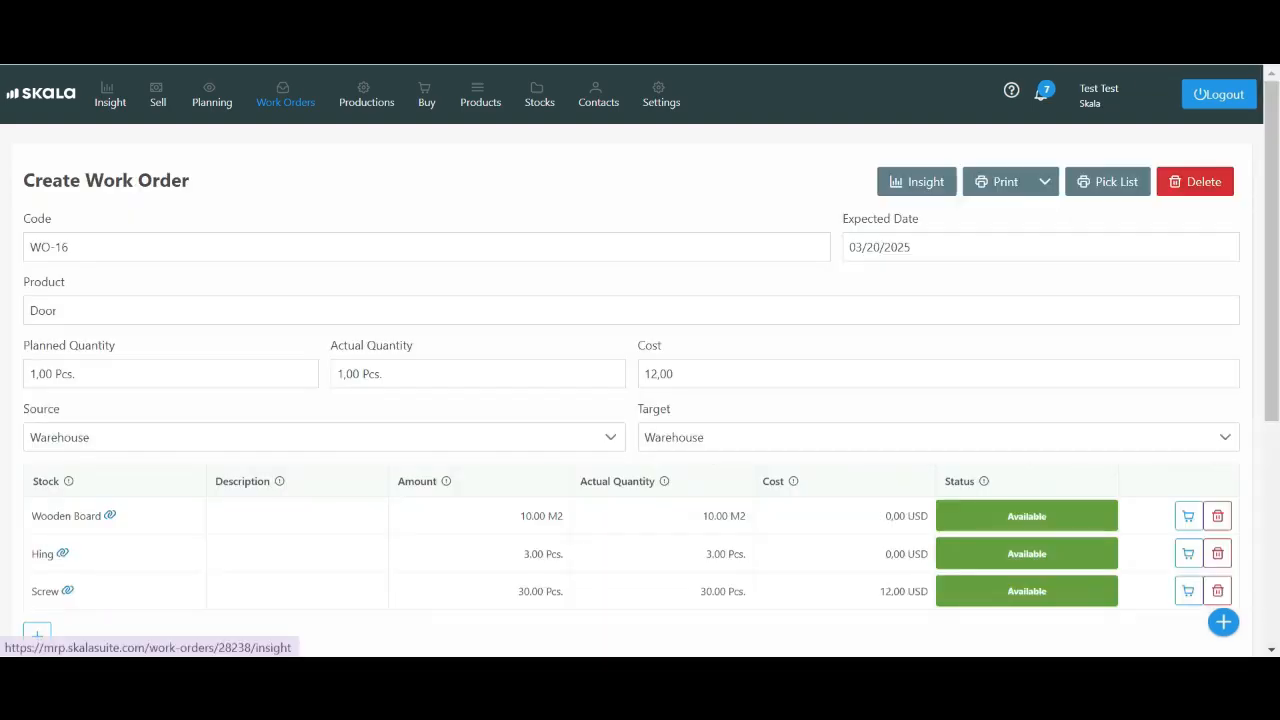
pyautogui.click(916, 181)
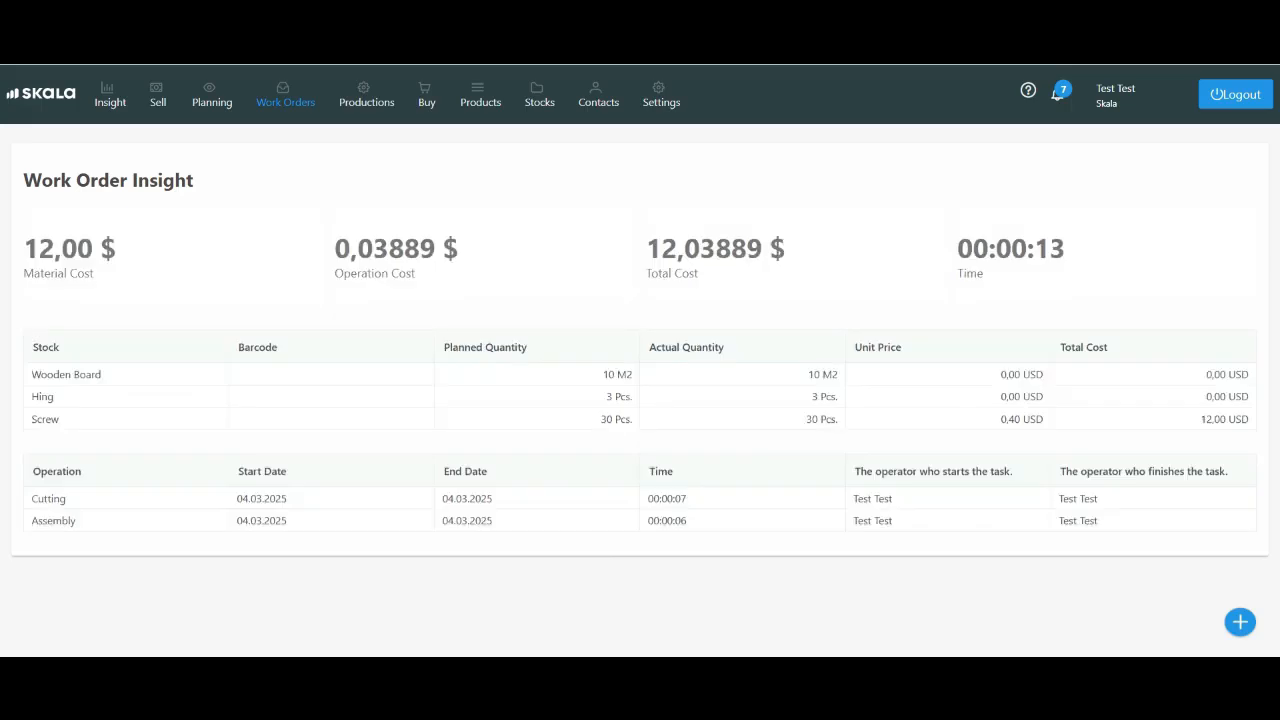
# Set the delivery status of the Door sales order for Customer 1 to delivered
pyautogui.click(158, 95)
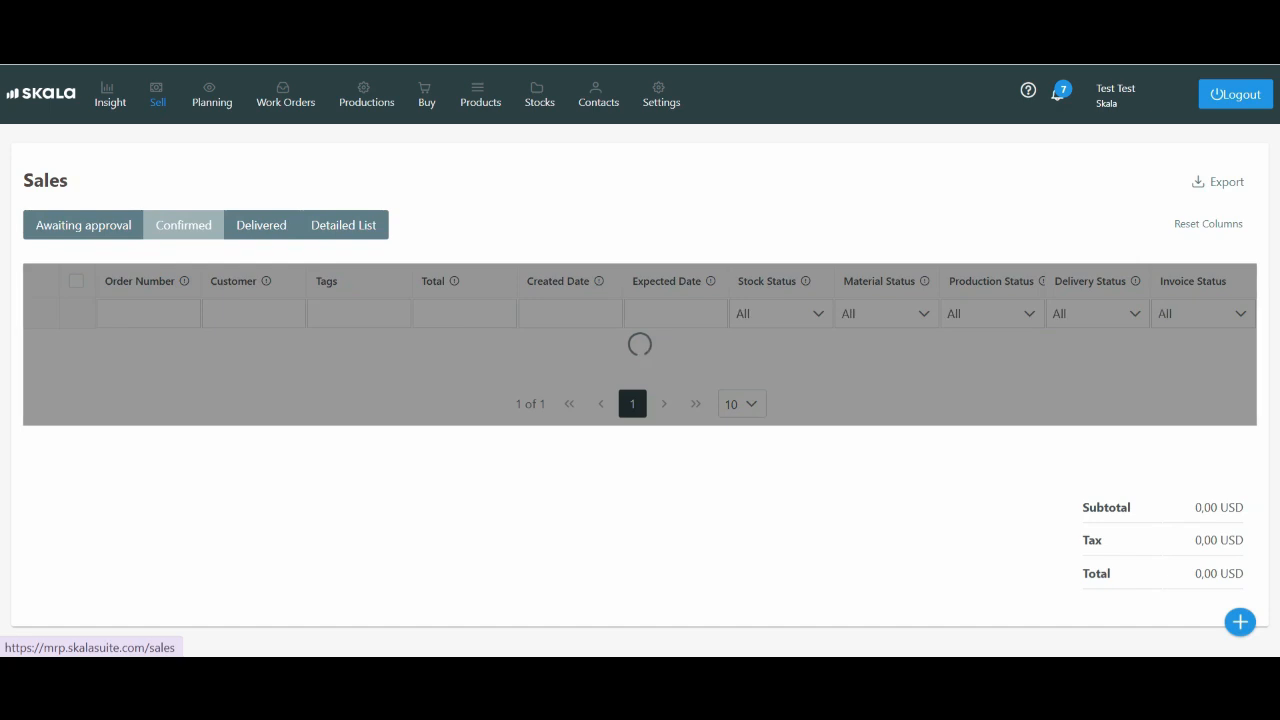
pyautogui.scroll(-2, 563, 300)
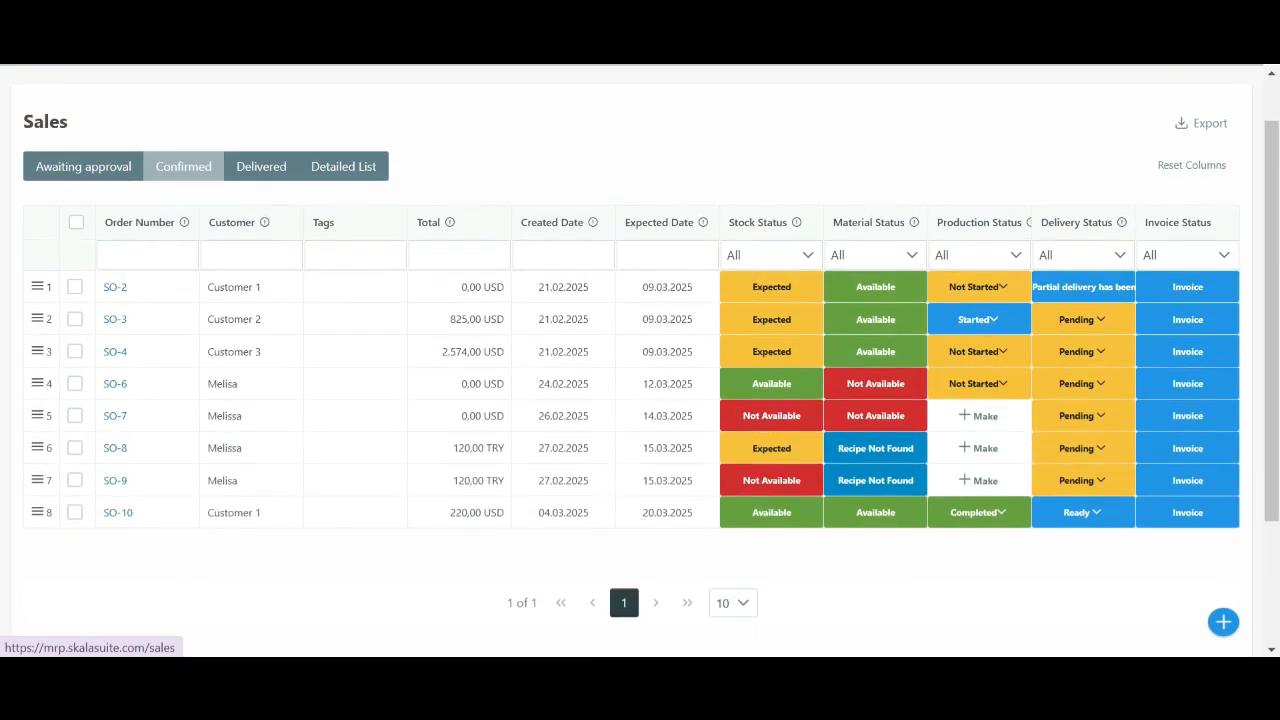
pyautogui.scroll(1, 563, 300)
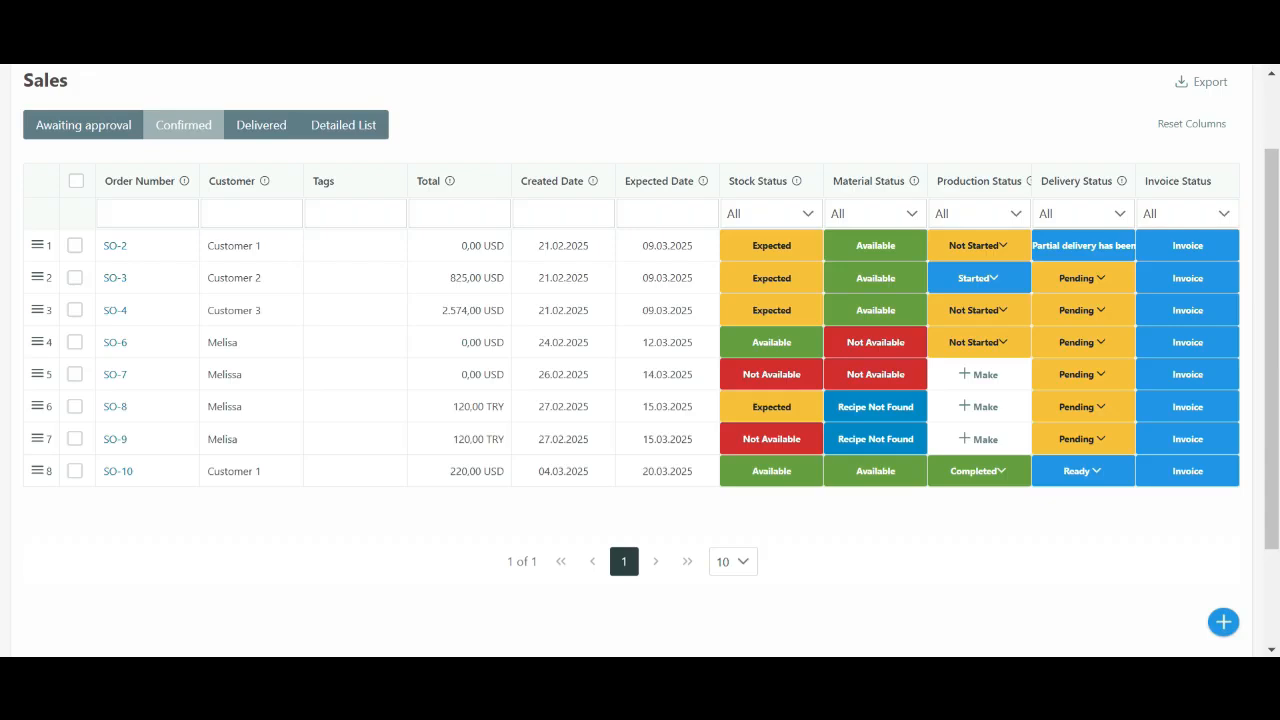
pyautogui.click(1083, 471)
pyautogui.click(1081, 580)
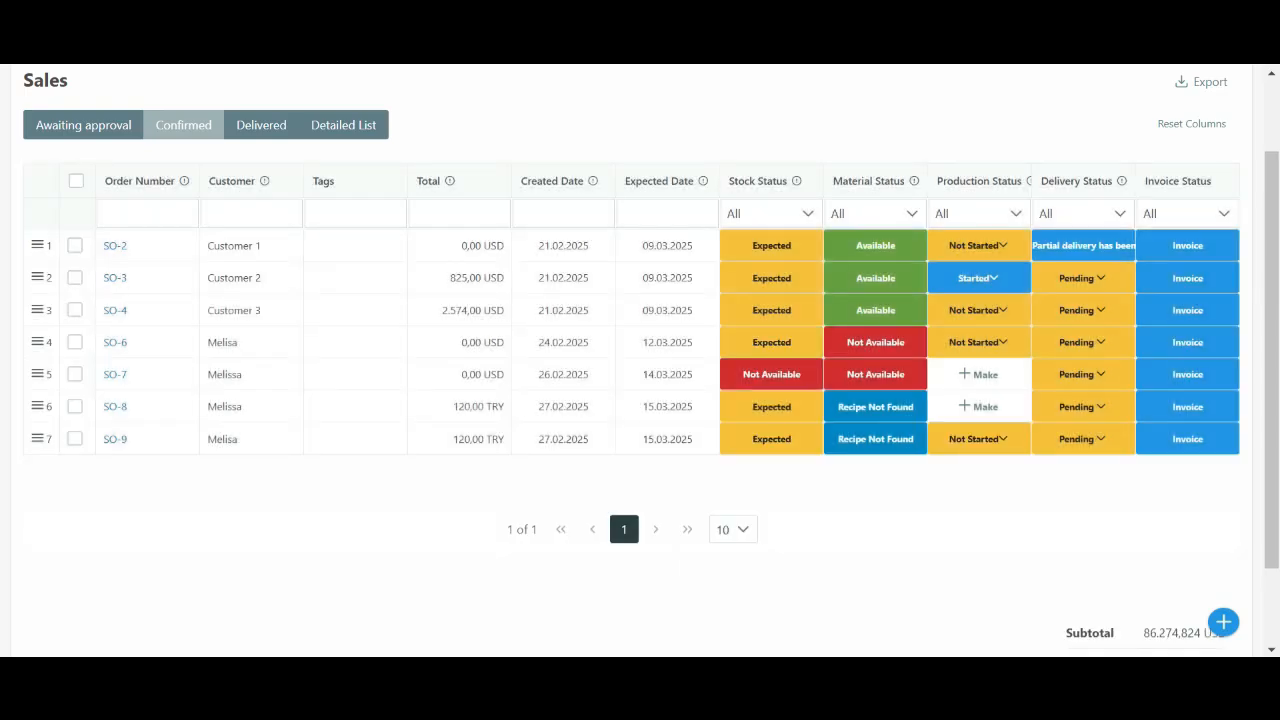
pyautogui.scroll(1, 640, 360)
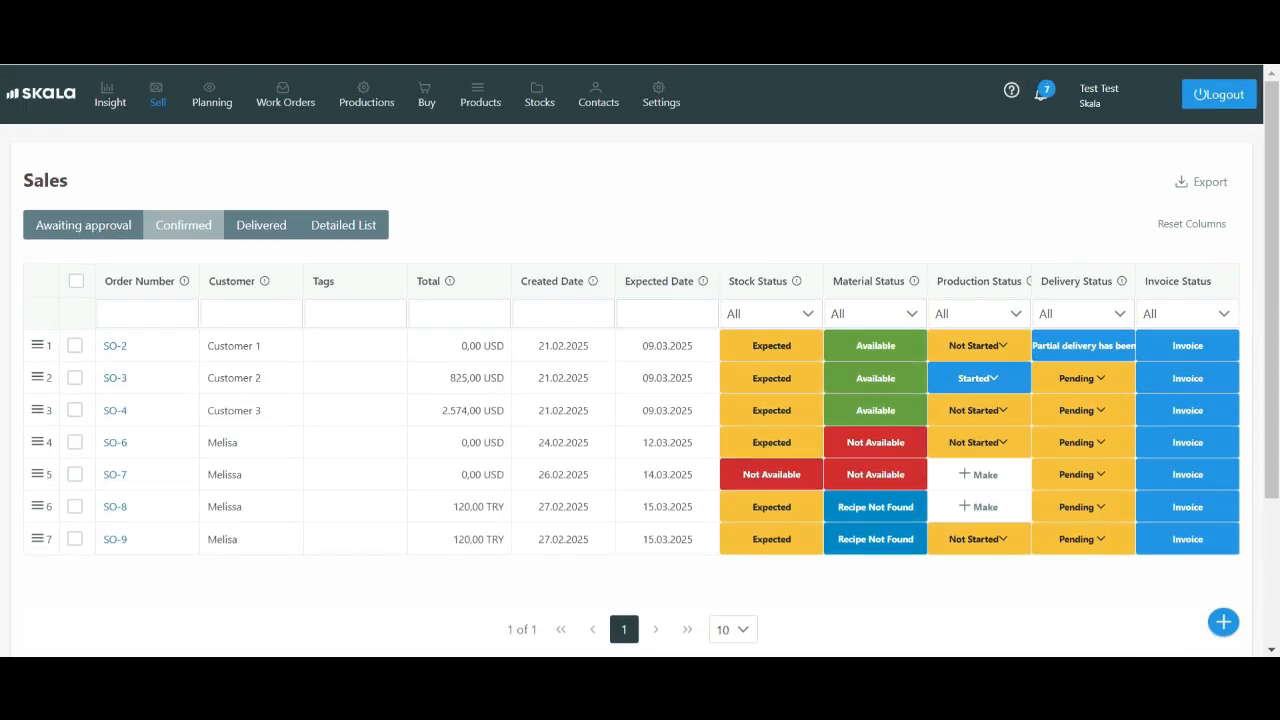